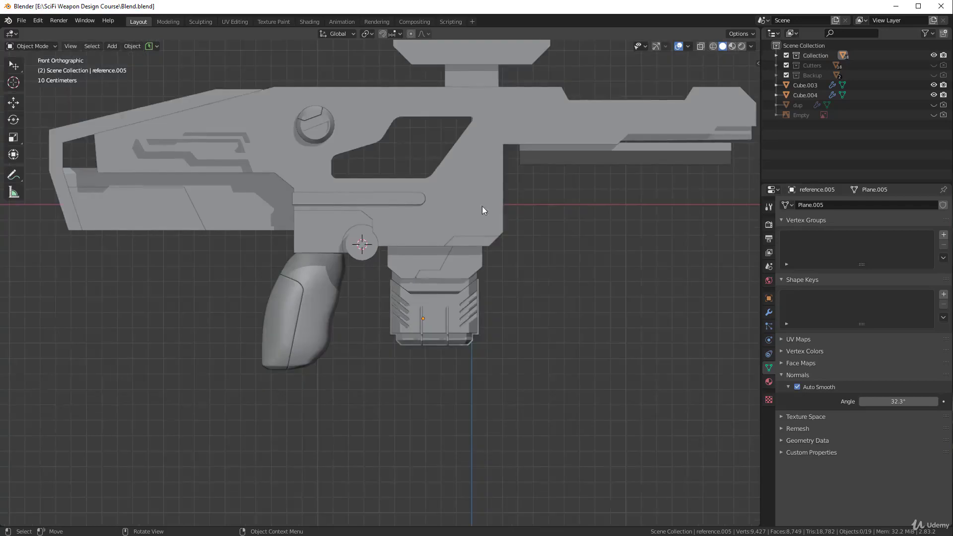
pyautogui.scroll(3, 406, 276)
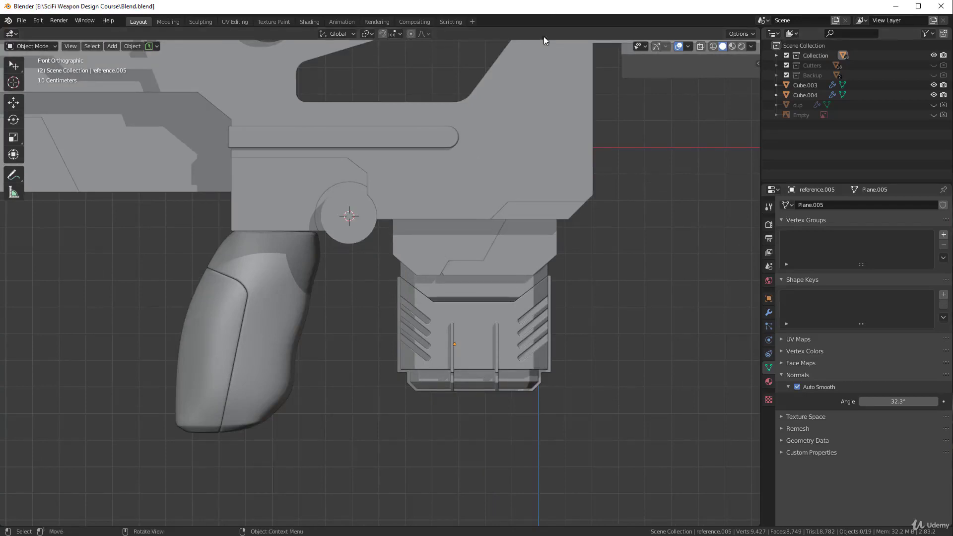
pyautogui.scroll(-3, 516, 213)
pyautogui.scroll(1, 565, 177)
pyautogui.hotkey('ctrl', 'Tab')
pyautogui.click(450, 219)
pyautogui.press('Tab')
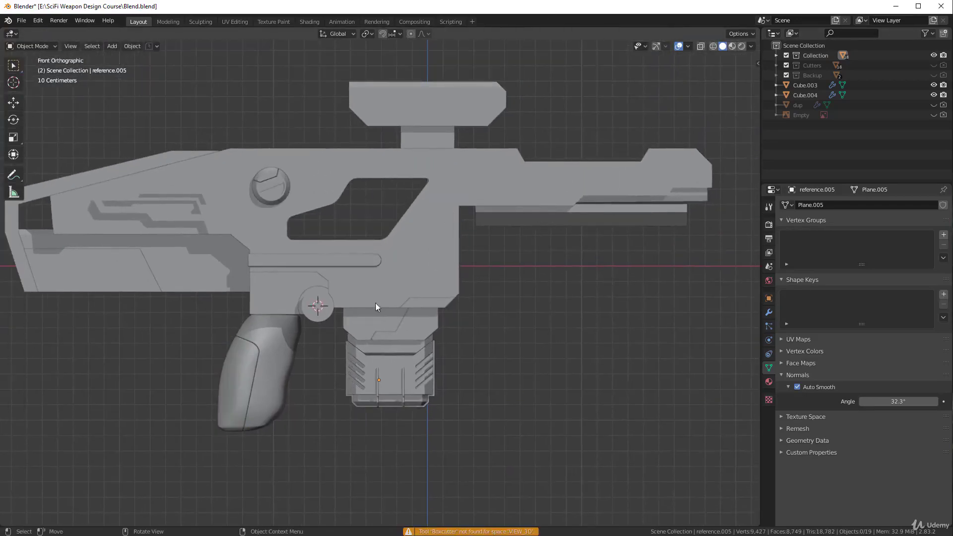
# Select the lower front-side vertex columns of the main body in wireframe and move them about 0.089 m along X
pyautogui.click(442, 250)
pyautogui.press('Tab')
pyautogui.scroll(2, 467, 263)
pyautogui.hotkey('alt', 'a')
pyautogui.press('z')
pyautogui.click(489, 270)
pyautogui.press('b')
pyautogui.moveTo(421, 62); pyautogui.dragTo(571, 376)
pyautogui.press('g')
pyautogui.press('x')
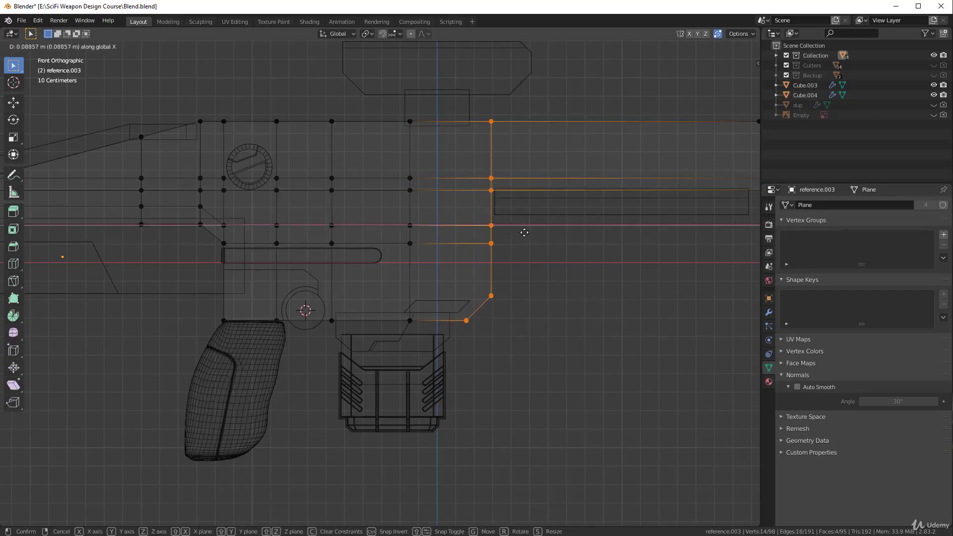
pyautogui.click(524, 232)
pyautogui.press('Tab')
pyautogui.scroll(-3, 536, 180)
pyautogui.hotkey('shift', 'z')
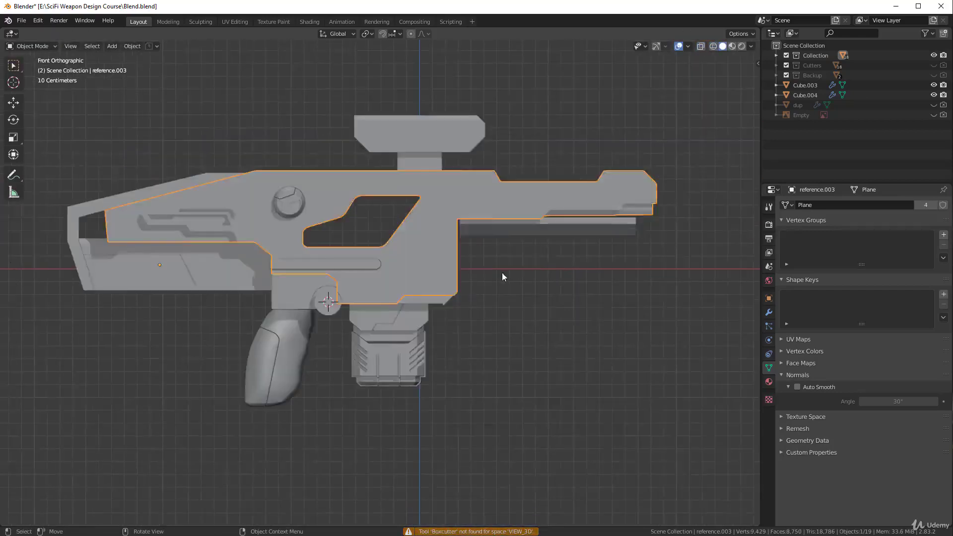
# Try moving the magazine body freely and save the file
pyautogui.scroll(5, 374, 351)
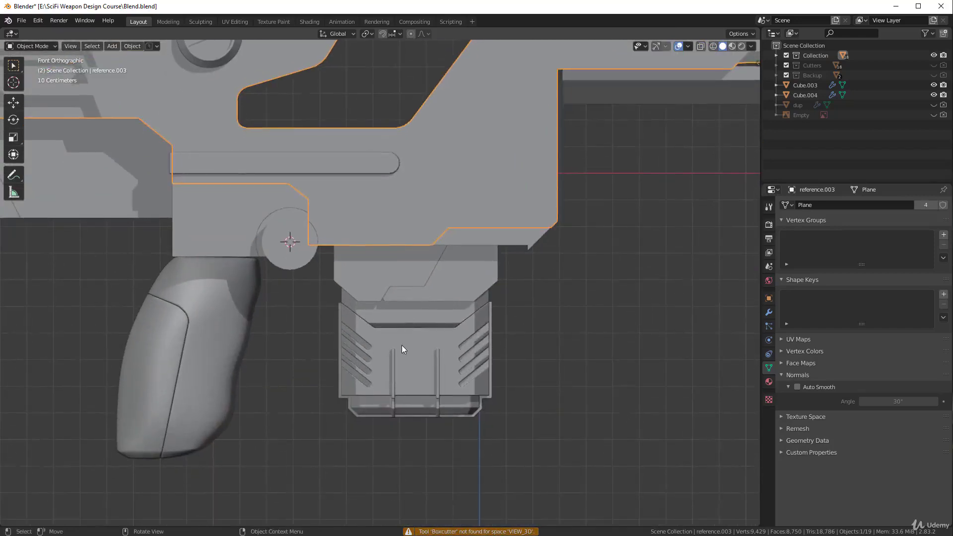
pyautogui.click(402, 349)
pyautogui.press('g')
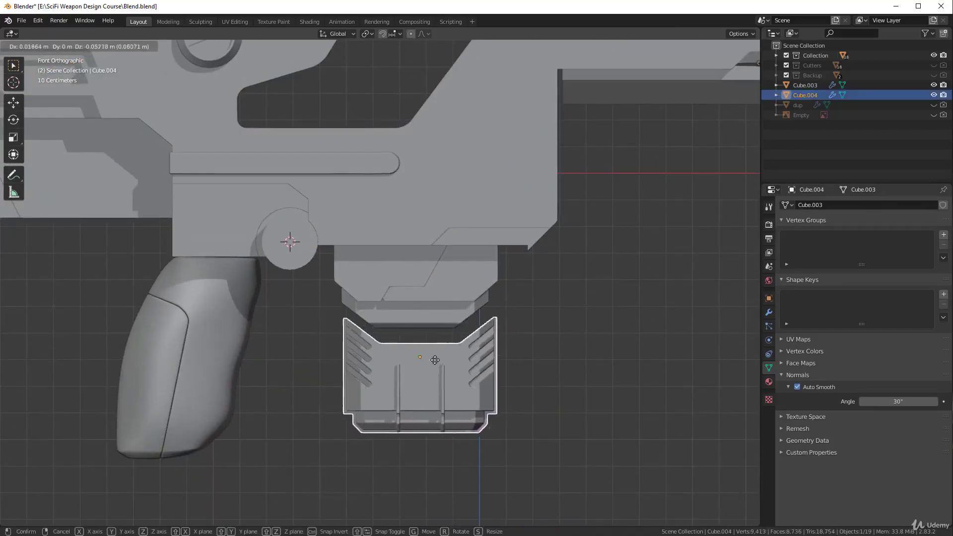
pyautogui.hotkey('ctrl', 's')
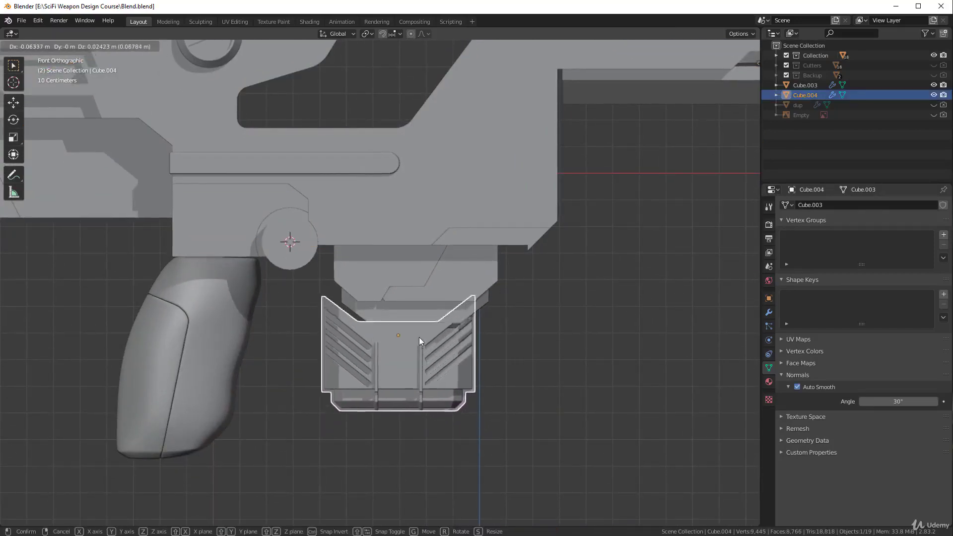
pyautogui.rightClick(421, 337)
# Parent the Cube.011 cutter to the magazine Cube.004 as Object, showing the Cutters collection for the selection and hiding it again
pyautogui.click(933, 65)
pyautogui.moveTo(436, 328); pyautogui.dragTo(389, 345, button='middle')
pyautogui.click(392, 342)
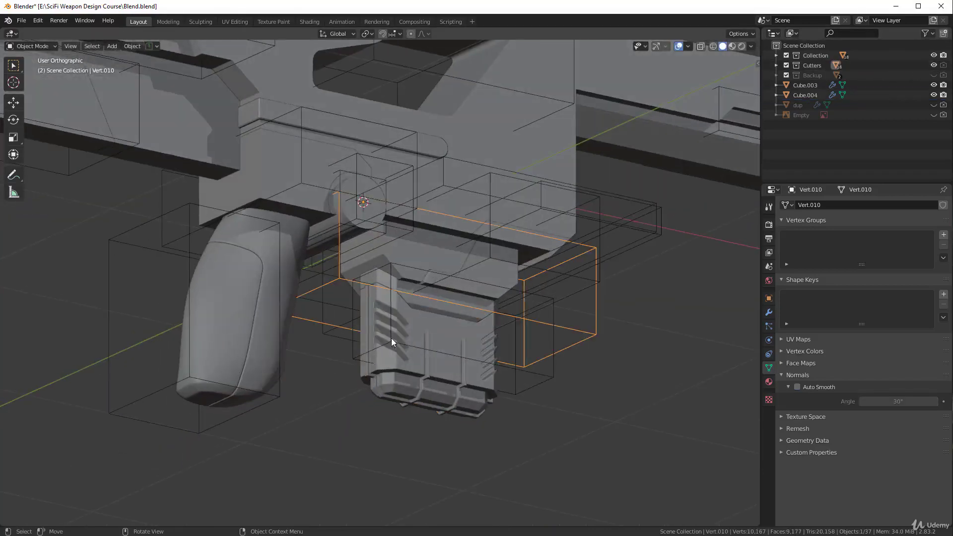
pyautogui.click(436, 344)
pyautogui.press('g')
pyautogui.rightClick(425, 338)
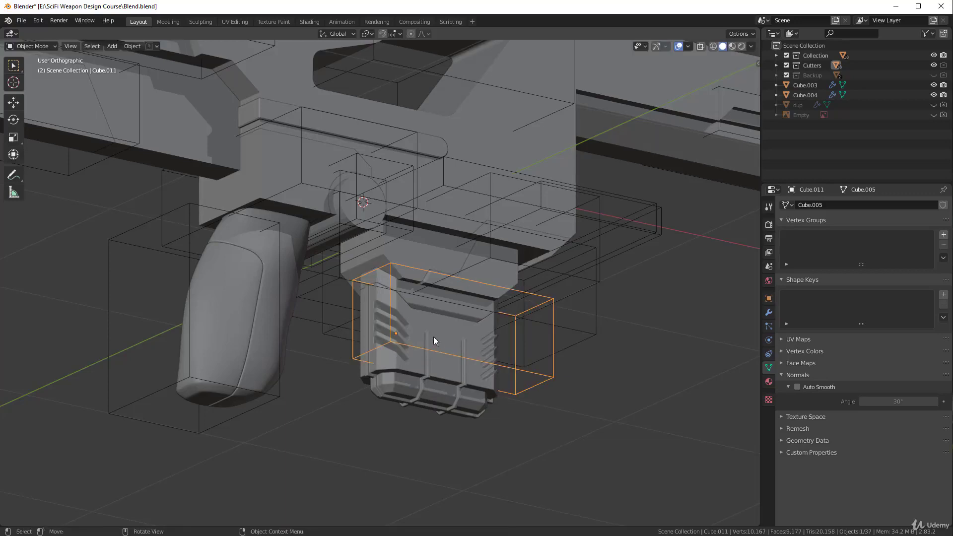
pyautogui.moveTo(424, 337); pyautogui.dragTo(427, 341, button='middle')
pyautogui.keyDown('shift'); pyautogui.click(403, 384); pyautogui.keyUp('shift')
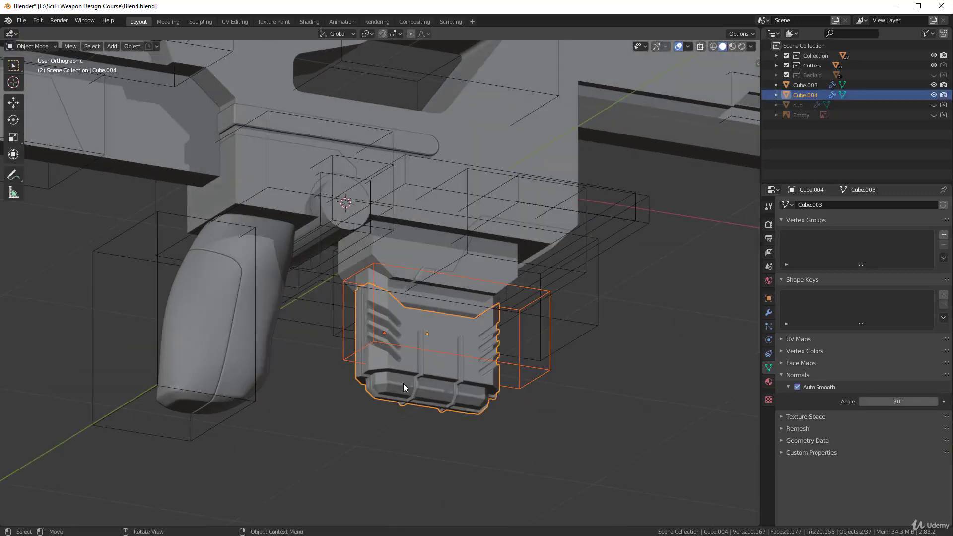
pyautogui.hotkey('ctrl', 'p')
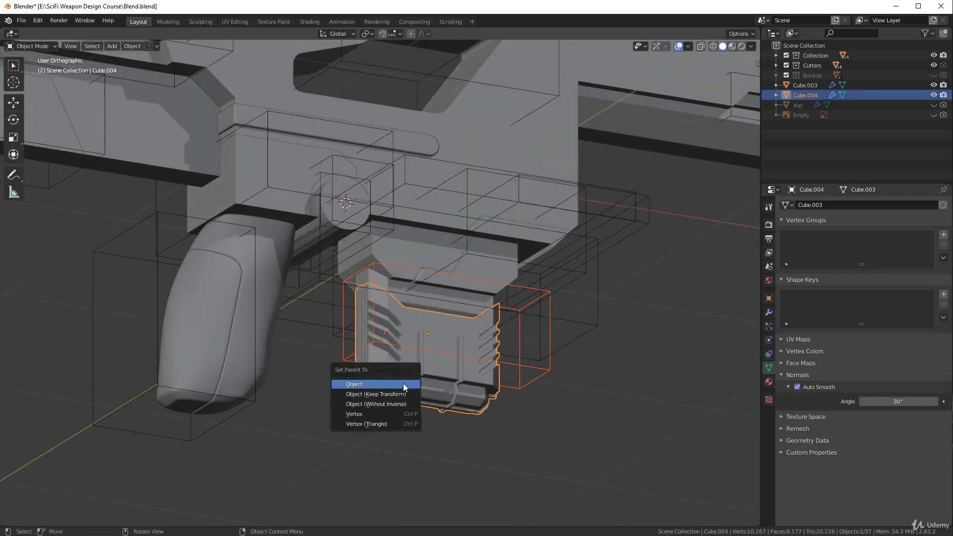
pyautogui.click(404, 385)
pyautogui.click(933, 65)
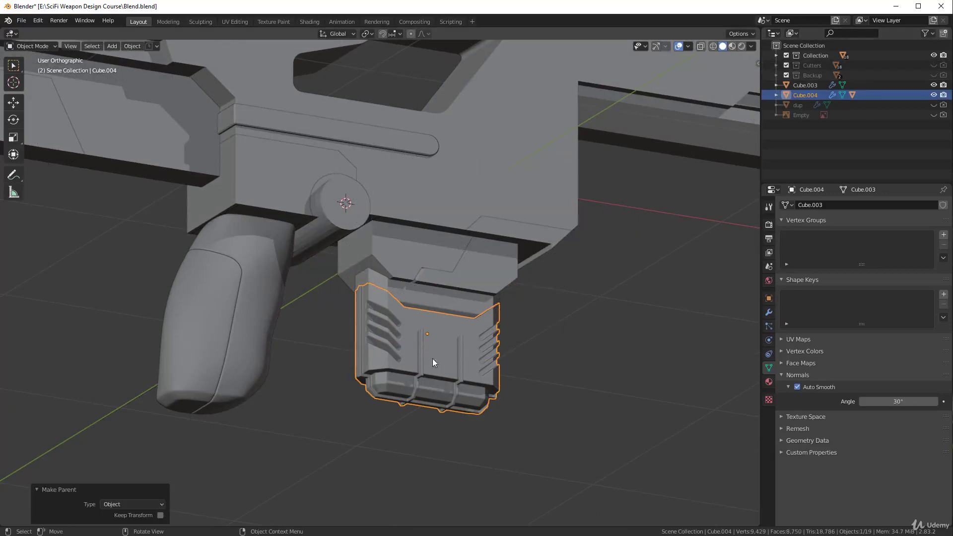
# Select the magazine together with its upper housing pieces and move them about 0.099 m along X toward the barrel
pyautogui.keyDown('alt'); pyautogui.moveTo(433, 358); pyautogui.dragTo(425, 325, button='middle'); pyautogui.keyUp('alt')
pyautogui.click(426, 325)
pyautogui.click(419, 348)
pyautogui.keyDown('shift'); pyautogui.click(411, 314); pyautogui.keyUp('shift')
pyautogui.keyDown('shift'); pyautogui.click(377, 266); pyautogui.keyUp('shift')
pyautogui.keyDown('shift'); pyautogui.click(463, 282); pyautogui.keyUp('shift')
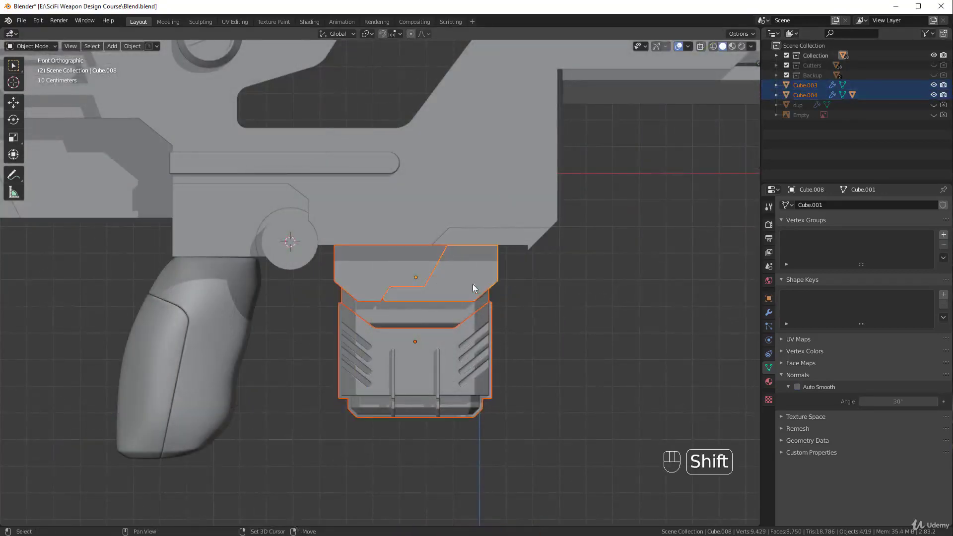
pyautogui.press('g')
pyautogui.middleClick(483, 292)
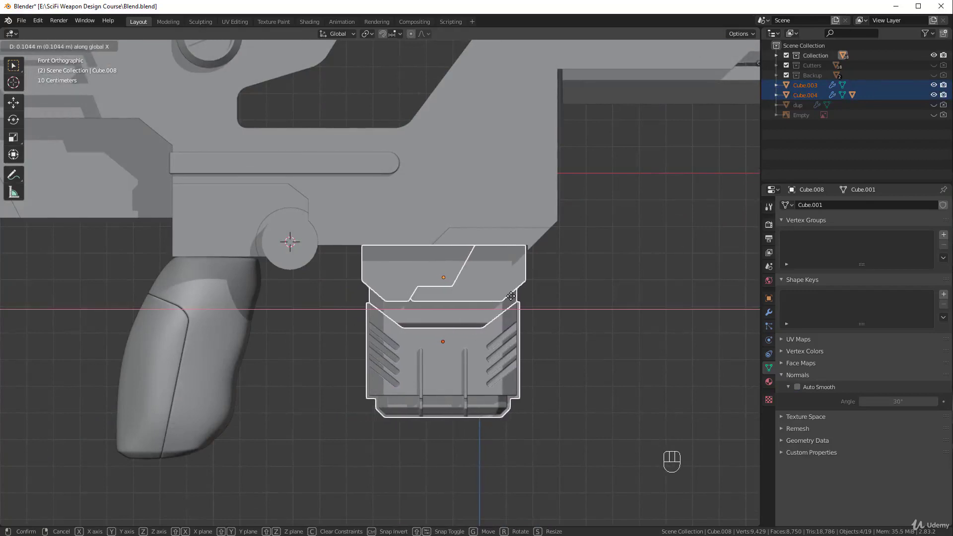
pyautogui.click(510, 296)
# Examine the mesh of the angled corner panel where the body meets the magazine housing
pyautogui.moveTo(536, 289); pyautogui.dragTo(549, 165, button='middle')
pyautogui.scroll(3, 548, 165)
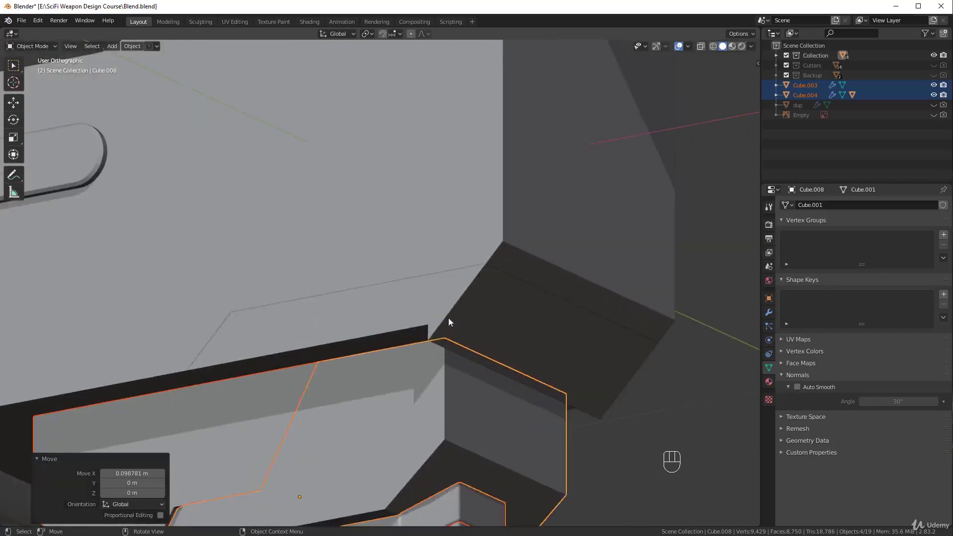
pyautogui.click(485, 319)
pyautogui.press('Tab')
pyautogui.press('Tab')
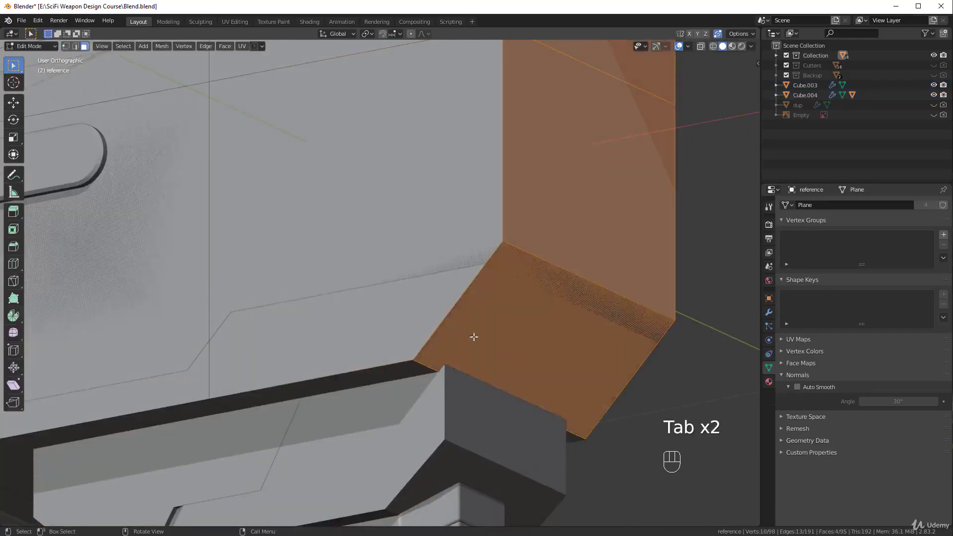
pyautogui.press('Tab')
pyautogui.scroll(-3, 474, 336)
pyautogui.moveTo(443, 311); pyautogui.dragTo(487, 314, button='middle')
pyautogui.scroll(3, 487, 314)
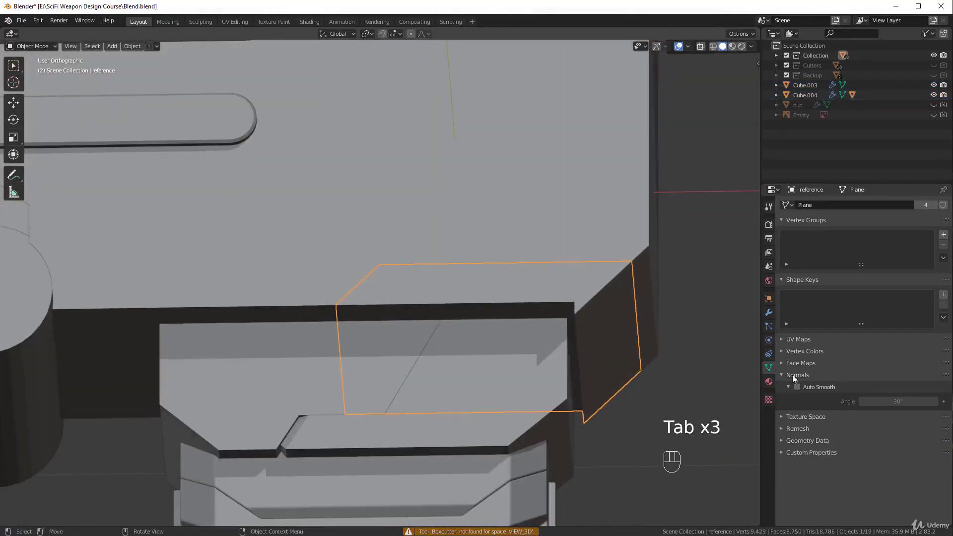
# Make the corner panel's shared mesh data single-user and apply all of its modifiers
pyautogui.click(769, 312)
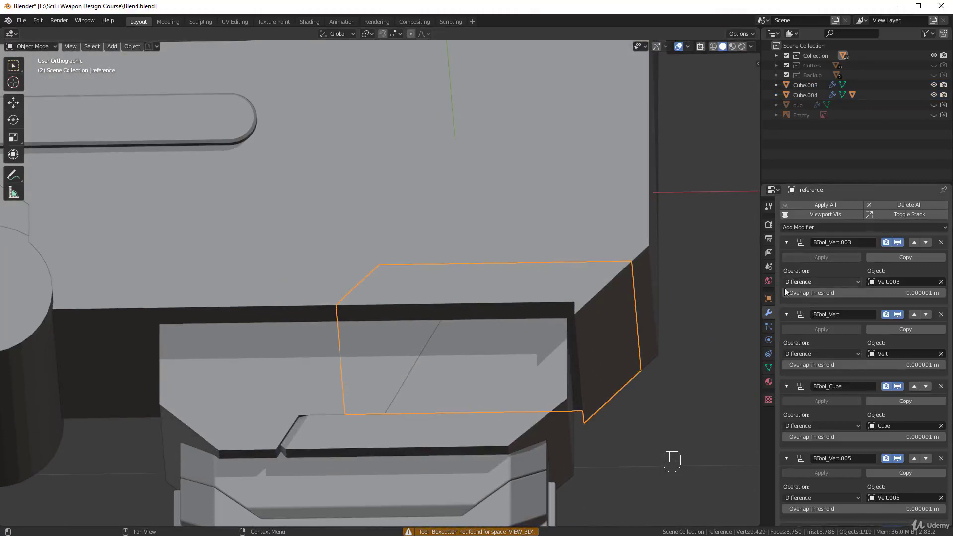
pyautogui.click(768, 368)
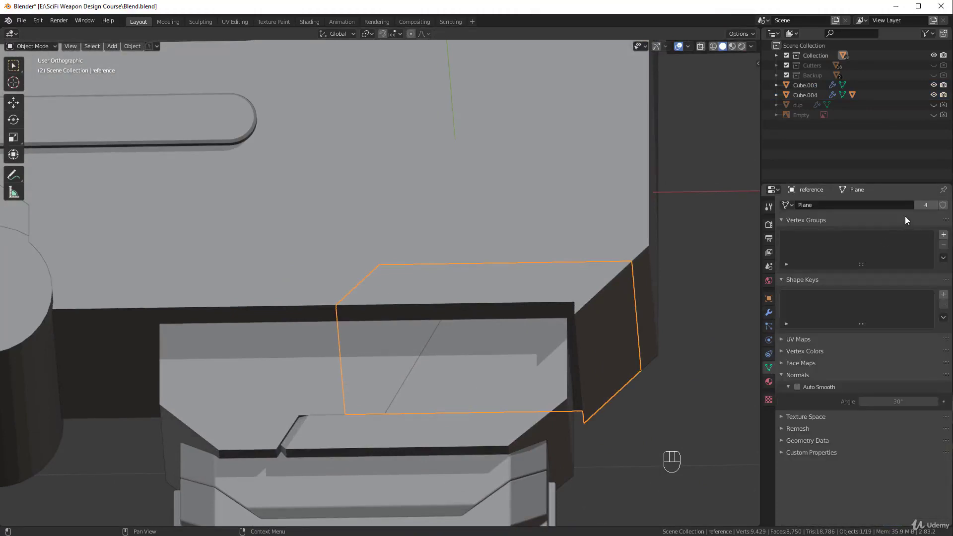
pyautogui.click(925, 205)
pyautogui.click(768, 312)
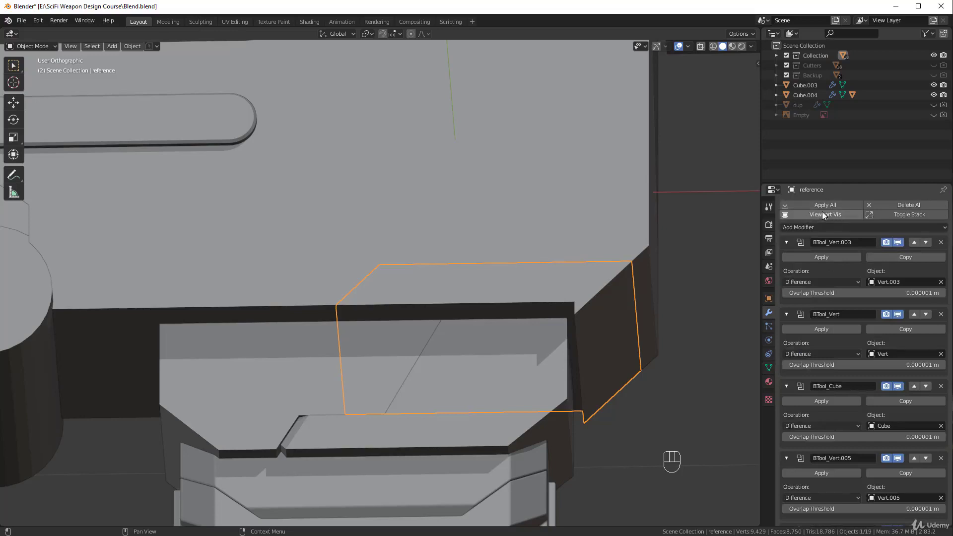
pyautogui.click(841, 204)
# Slide the corner panel's short lower edge by a factor of -1 onto the adjacent body corner to remove the small step
pyautogui.moveTo(620, 337); pyautogui.dragTo(434, 351, button='middle')
pyautogui.press('Tab')
pyautogui.scroll(4, 450, 278)
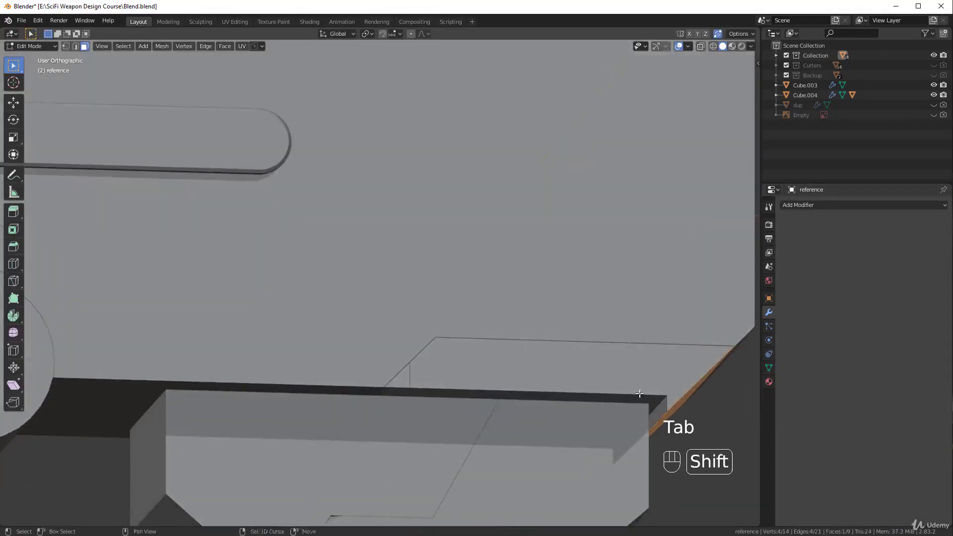
pyautogui.press('Tab')
pyautogui.press('1')
pyautogui.moveTo(442, 283); pyautogui.dragTo(439, 256, button='middle')
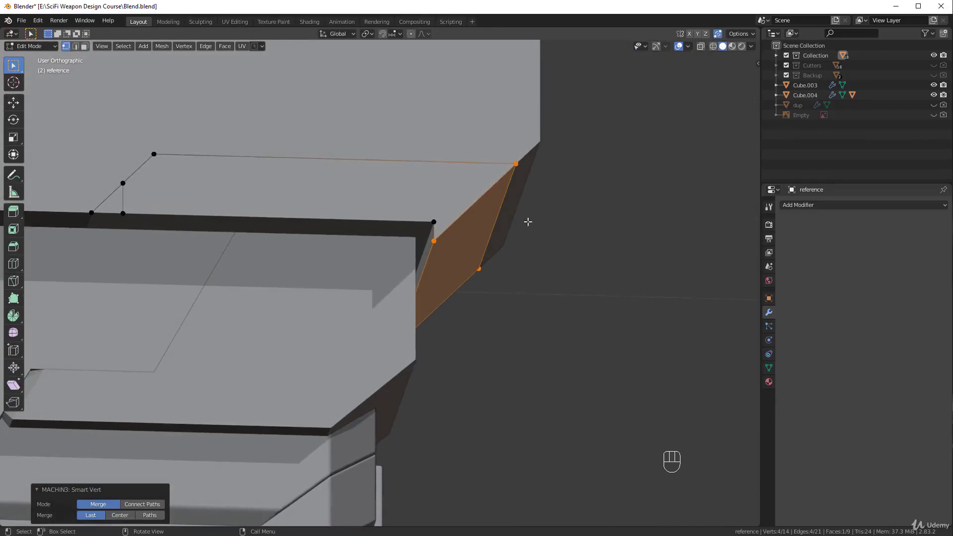
pyautogui.press('Tab')
pyautogui.click(427, 259)
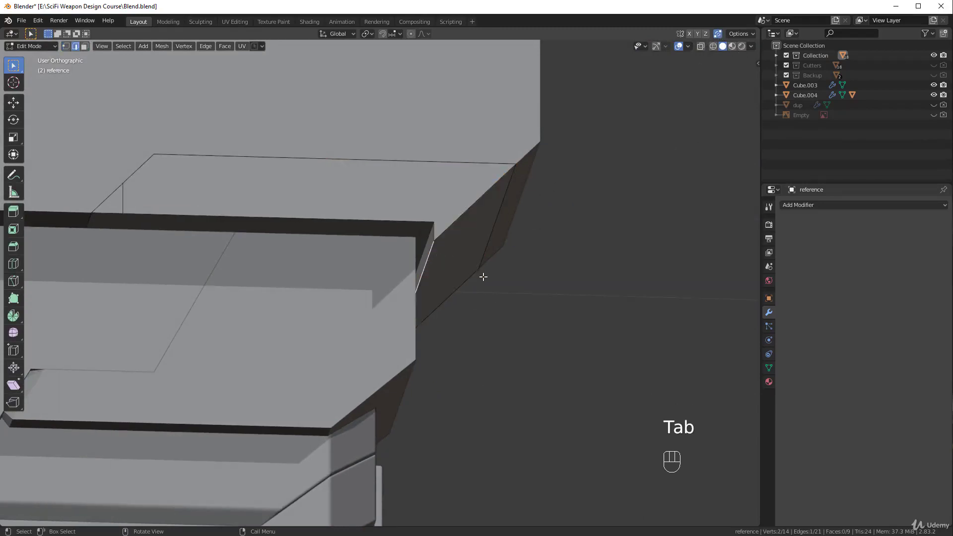
pyautogui.press('g')
pyautogui.press('g')
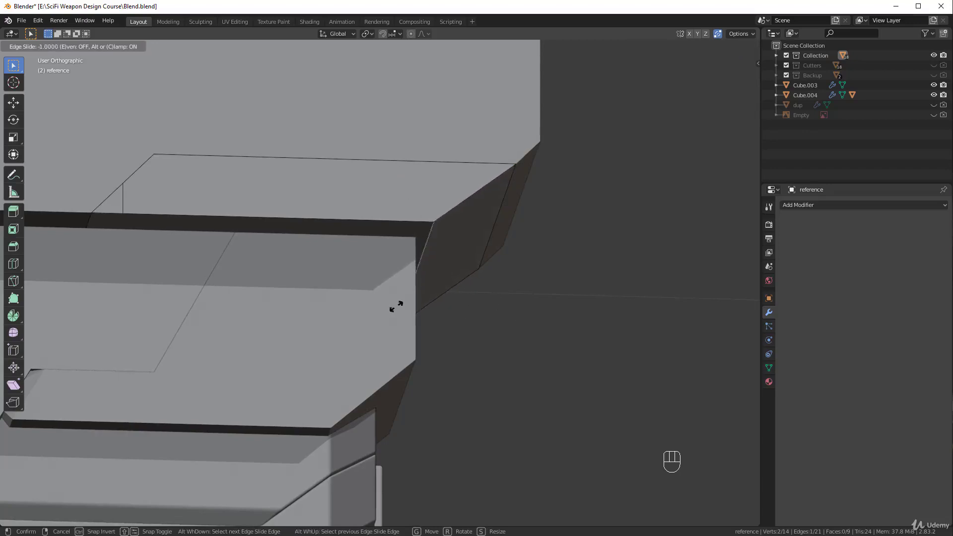
pyautogui.click(340, 301)
pyautogui.press('g')
pyautogui.rightClick(475, 267)
pyautogui.scroll(-3, 476, 266)
pyautogui.hotkey('alt', 'a')
pyautogui.press('Tab')
pyautogui.hotkey('alt', 'a')
# Add a single-vertex mesh at the 3D cursor in front view and move it about -0.102 m in X and -0.067 m in Z
pyautogui.scroll(-3, 472, 182)
pyautogui.moveTo(472, 182); pyautogui.dragTo(501, 251, button='middle')
pyautogui.press('KP_1')
pyautogui.scroll(3, 210, 314)
pyautogui.keyDown('shift'); pyautogui.moveTo(210, 315); pyautogui.dragTo(257, 263, button='middle'); pyautogui.keyUp('shift')
pyautogui.scroll(3, 364, 296)
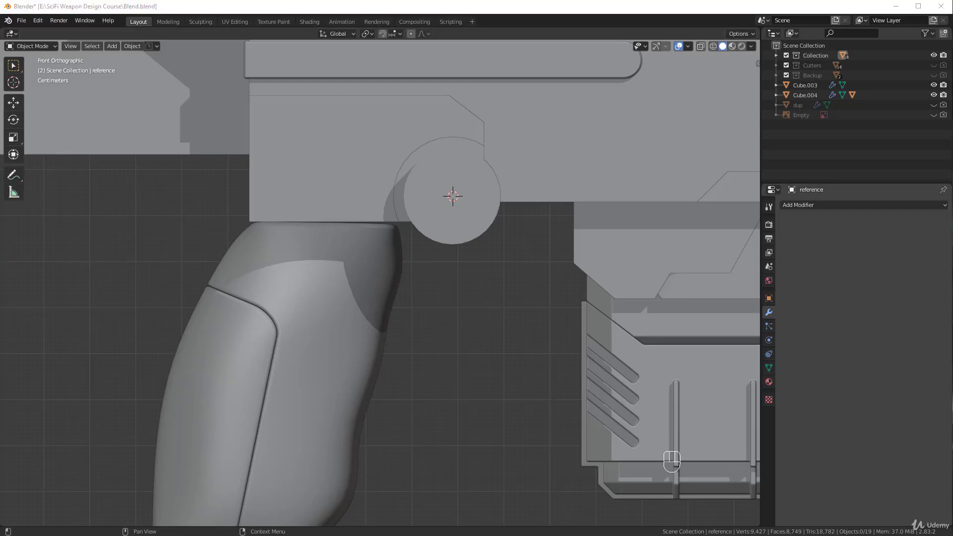
pyautogui.hotkey('shift', 'a')
pyautogui.moveTo(454, 168)
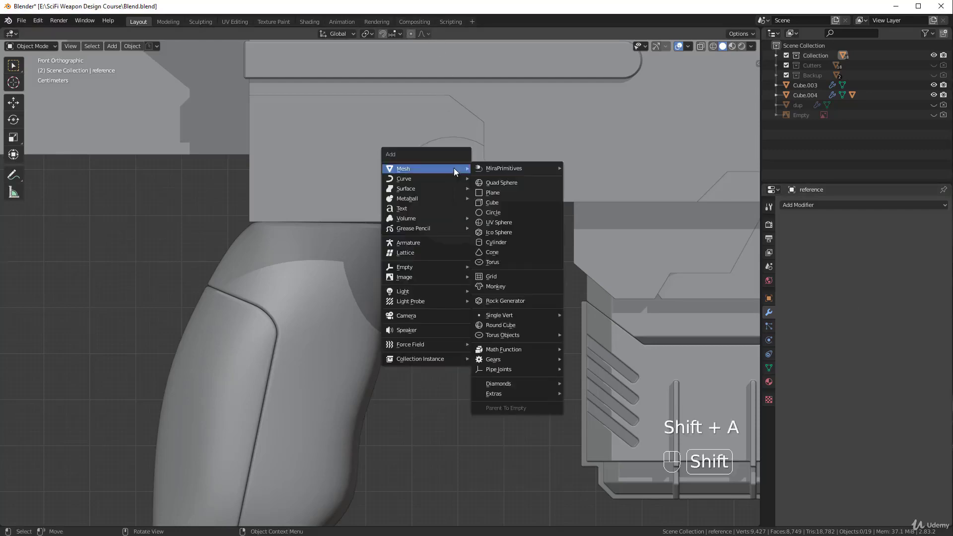
pyautogui.moveTo(499, 316)
pyautogui.click(588, 315)
pyautogui.scroll(-3, 587, 316)
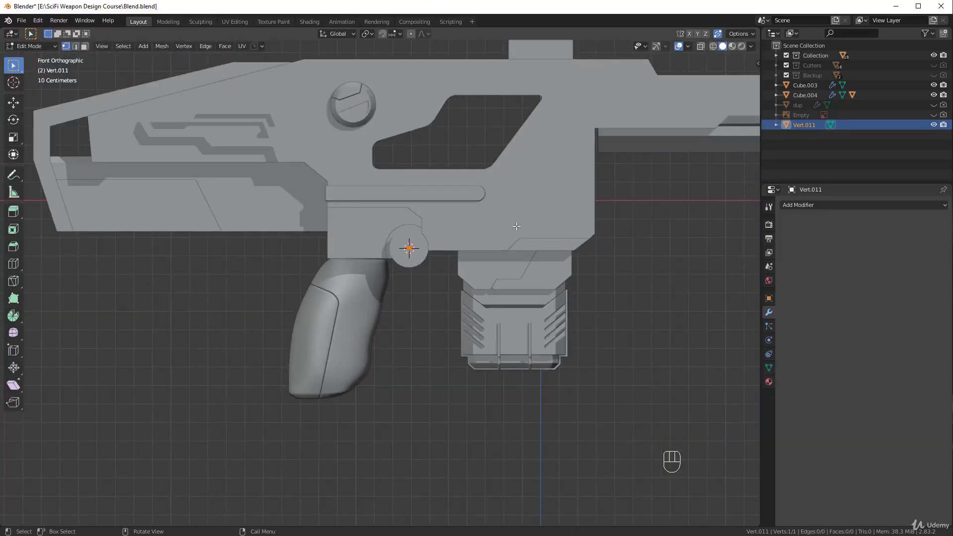
pyautogui.press('g')
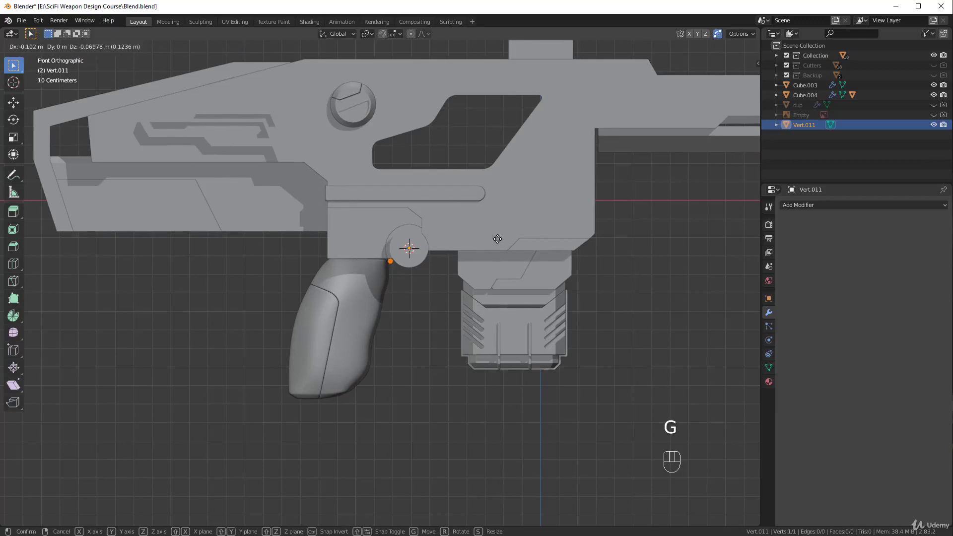
pyautogui.click(494, 240)
# Extrude the vertex about 0.145 m down along Z, and extrude its end diagonally by 0.05 m in X and -0.04 m in Z
pyautogui.scroll(5, 493, 240)
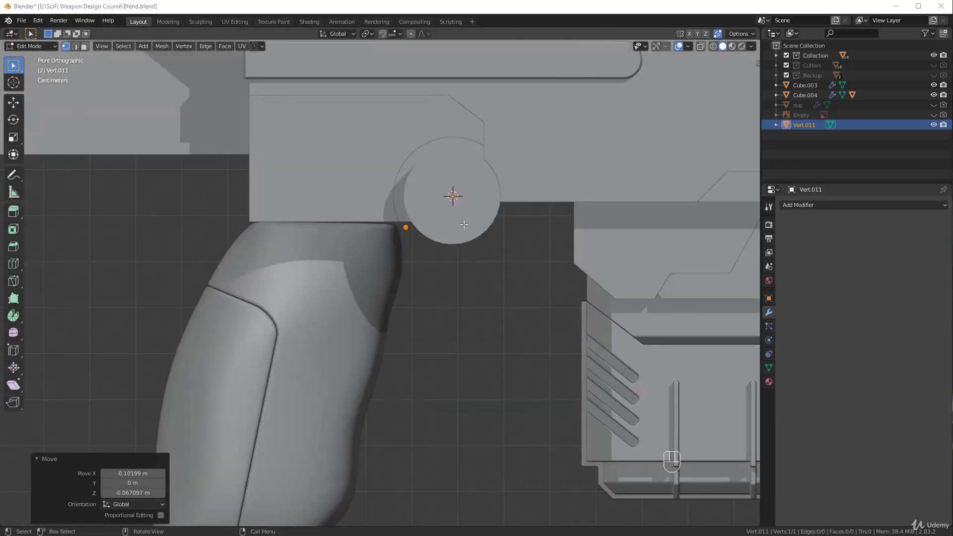
pyautogui.scroll(2, 443, 260)
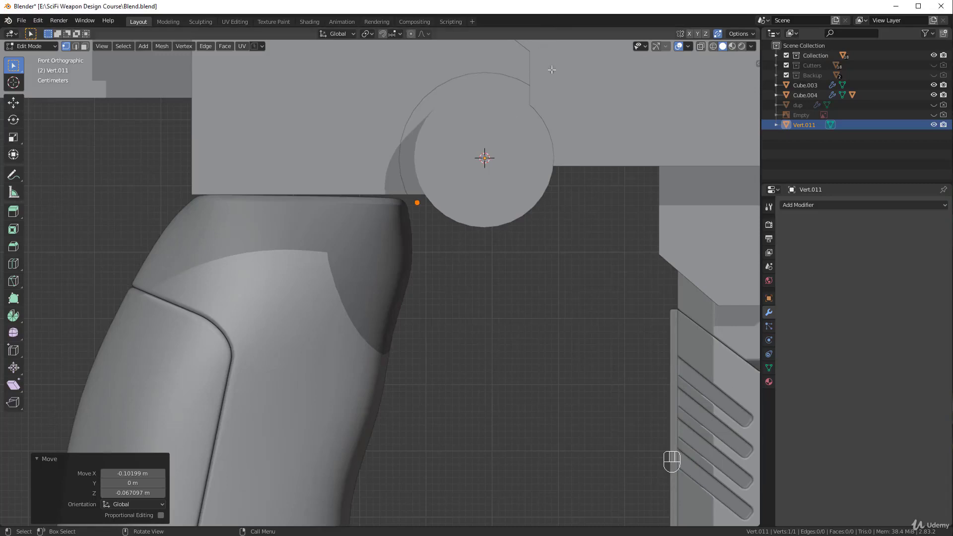
pyautogui.press('e')
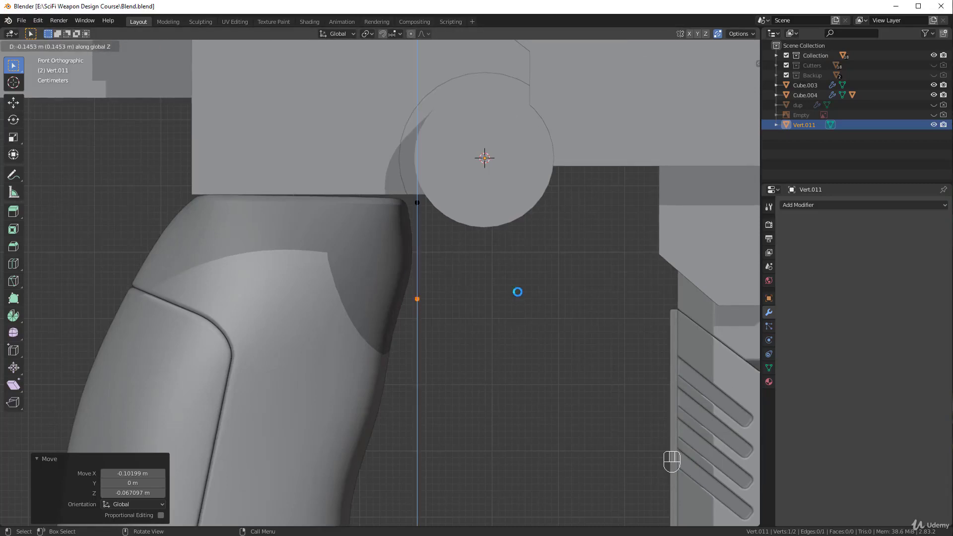
pyautogui.click(517, 291)
pyautogui.click(399, 33)
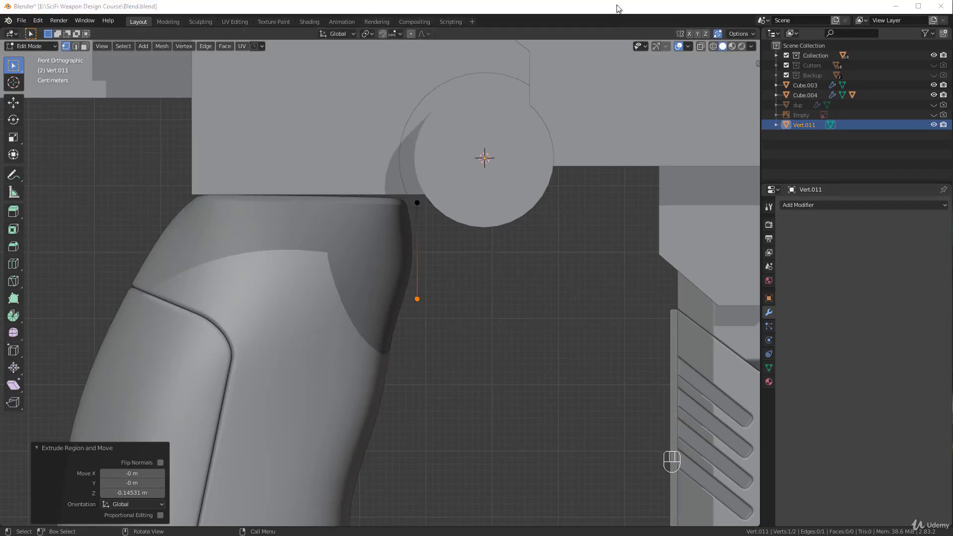
pyautogui.press('e')
pyautogui.press('ctrl')
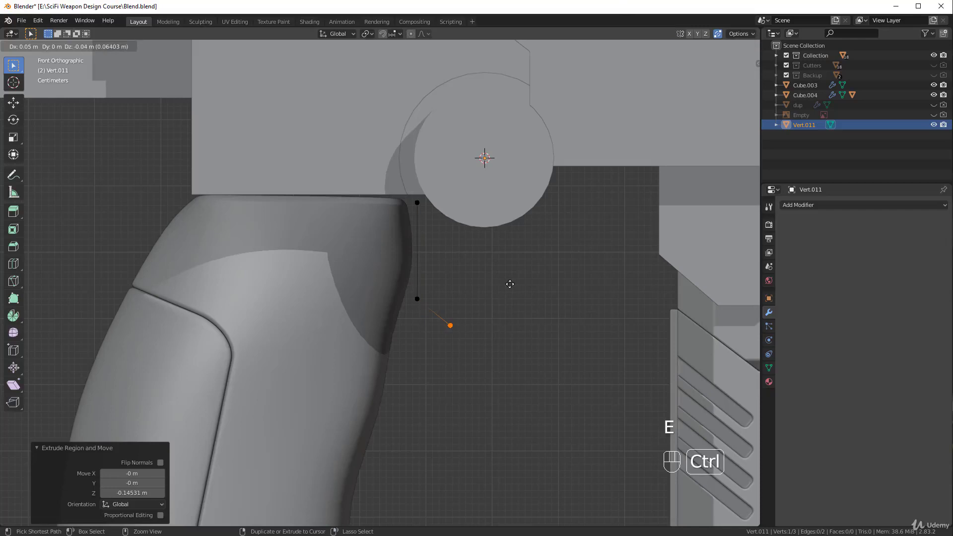
pyautogui.click(510, 283)
# Extrude the outline's end vertex 0.17 m along X, and extrude it diagonally by 0.13 m in X and 0.09 m in Z
pyautogui.press('e')
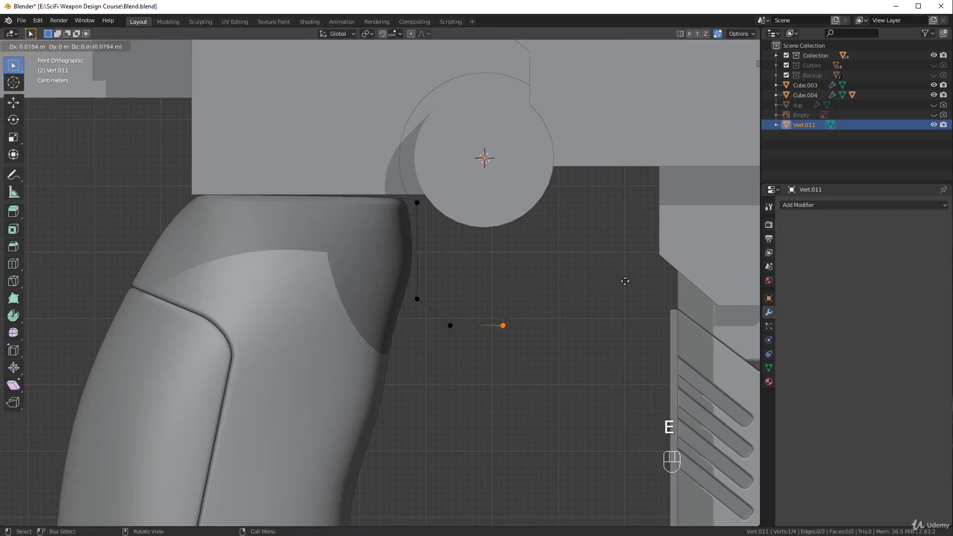
pyautogui.press('x')
pyautogui.press('ctrl')
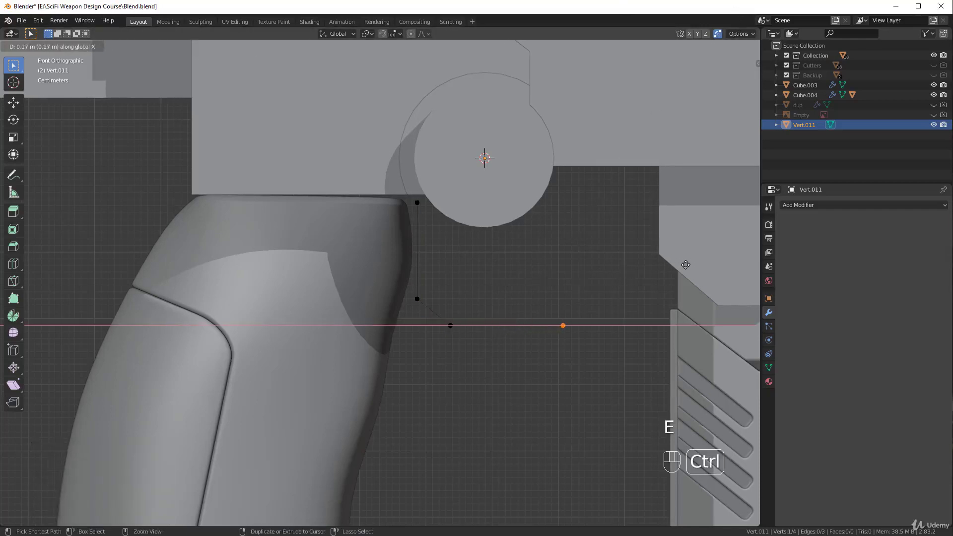
pyautogui.click(685, 264)
pyautogui.press('e')
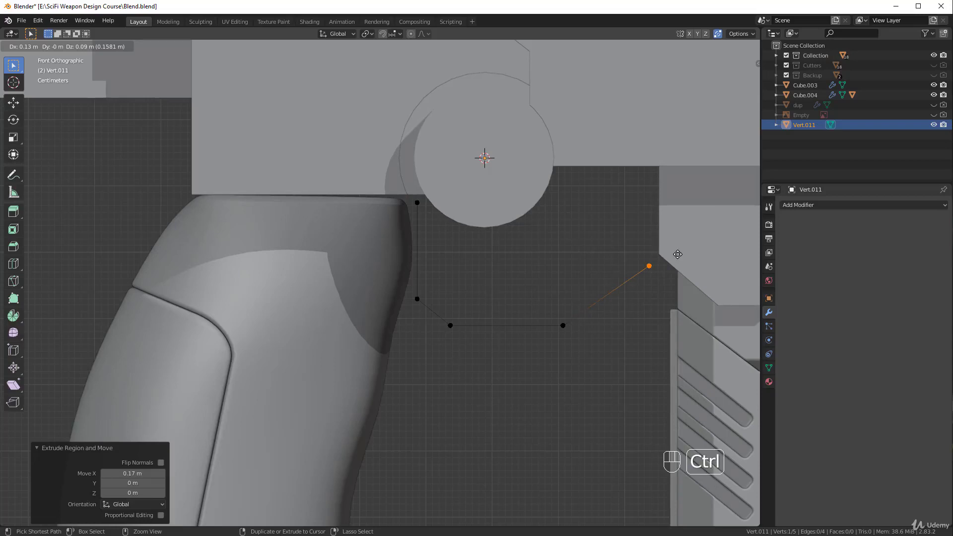
pyautogui.keyDown('ctrl'); pyautogui.click(677, 253); pyautogui.keyUp('ctrl')
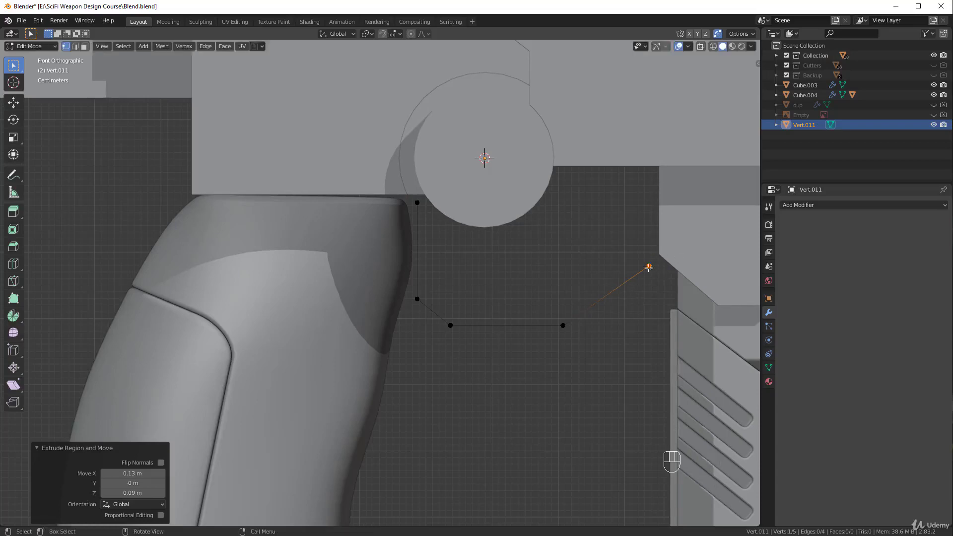
# Extrude the outline's end vertex straight up along Z until it just overlaps the body's underside beside the magazine
pyautogui.keyDown('shift'); pyautogui.moveTo(653, 217); pyautogui.dragTo(613, 287, button='middle'); pyautogui.keyUp('shift')
pyautogui.press('e')
pyautogui.press('z')
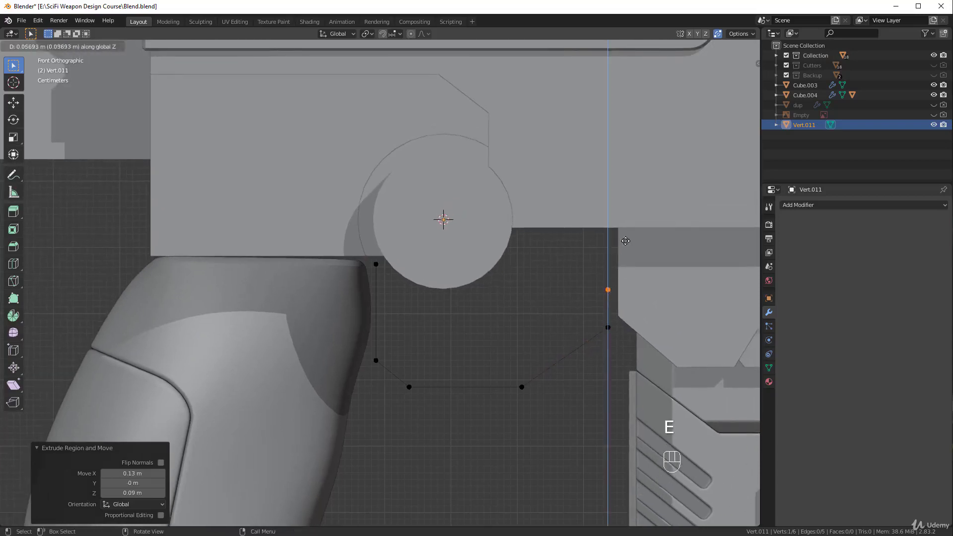
pyautogui.click(632, 173)
# Move the outline's four lower vertices about 0.03 m down along Z and return to object mode with nothing selected
pyautogui.click(376, 361)
pyautogui.keyDown('shift'); pyautogui.click(409, 387); pyautogui.keyUp('shift')
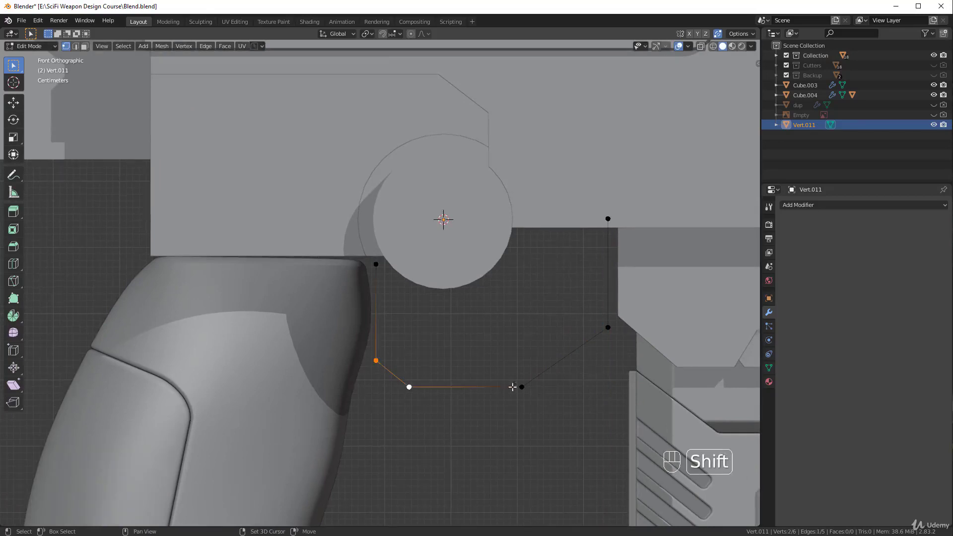
pyautogui.keyDown('shift'); pyautogui.click(606, 329); pyautogui.keyUp('shift')
pyautogui.scroll(-3, 607, 330)
pyautogui.press('g')
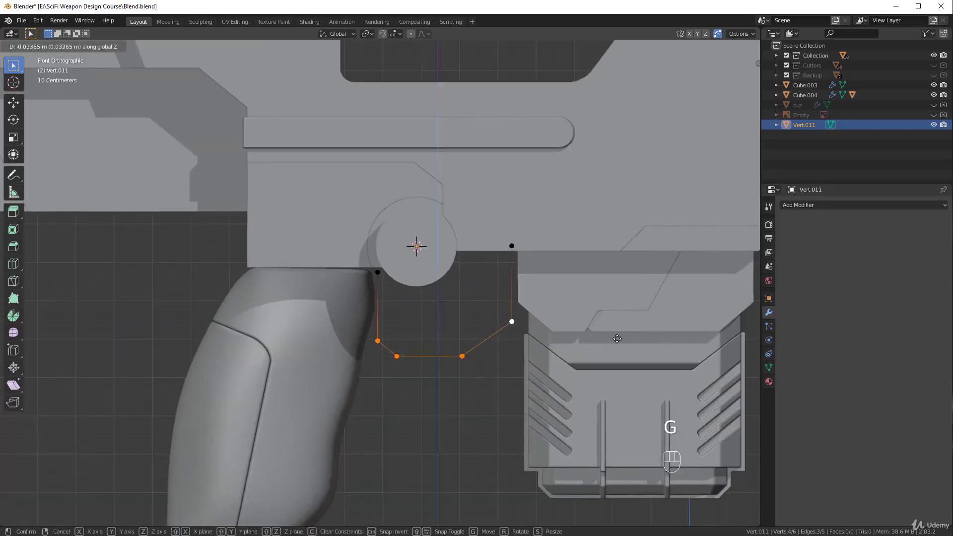
pyautogui.click(579, 344)
pyautogui.scroll(-4, 579, 343)
pyautogui.hotkey('alt', 'a')
pyautogui.press('Tab')
pyautogui.hotkey('alt', 'a')
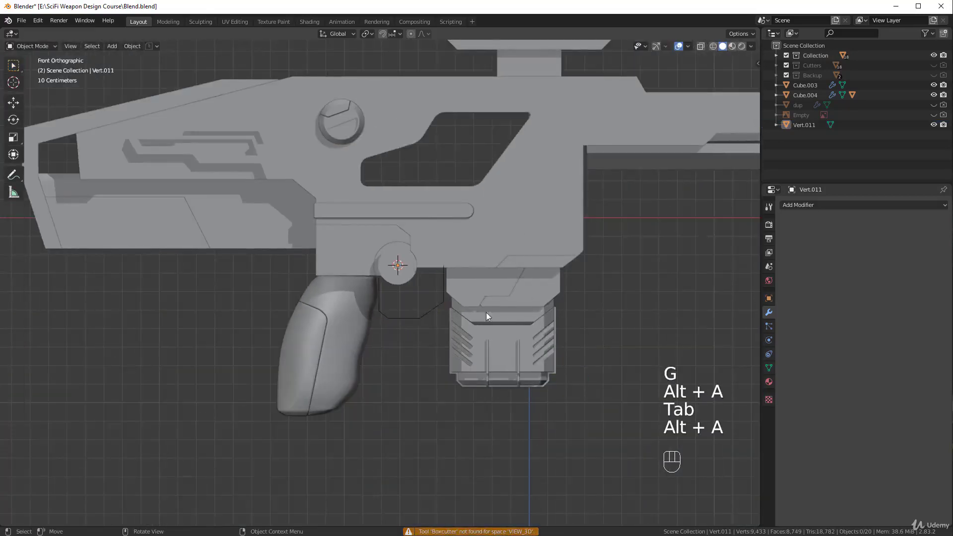
pyautogui.scroll(-2, 457, 340)
pyautogui.scroll(4, 457, 341)
# Move the outline's lower vertices slightly back up along Z, and leave mesh editing with nothing selected
pyautogui.click(423, 333)
pyautogui.press('Tab')
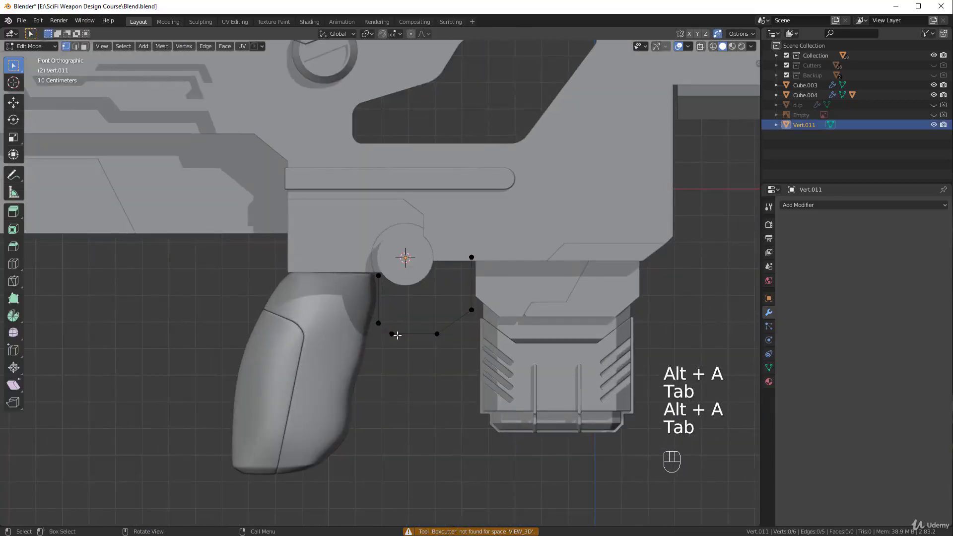
pyautogui.press('g')
pyautogui.click(476, 338)
pyautogui.press('Tab')
pyautogui.hotkey('alt', 'a')
pyautogui.scroll(-4, 494, 226)
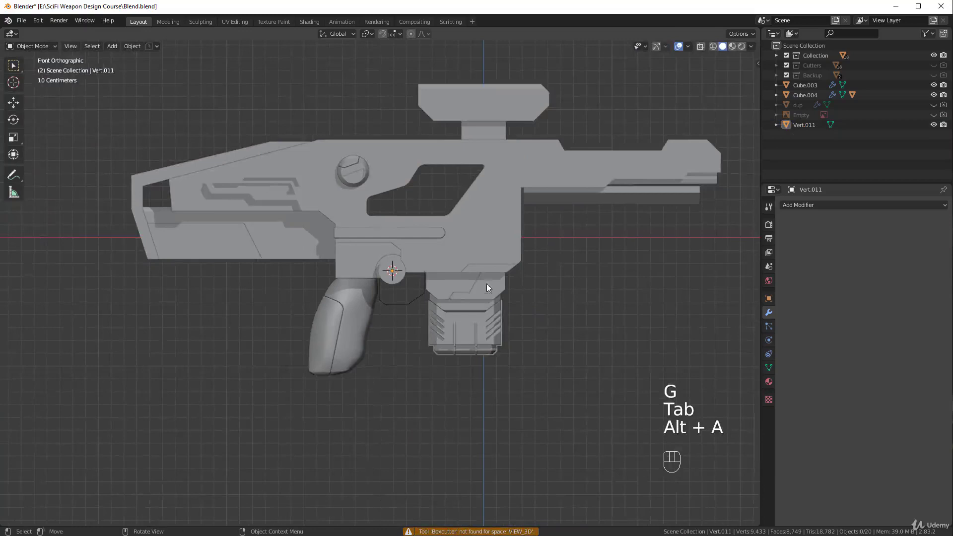
# Move the trigger guard outline along Y in bottom view, from the cylinder's outer end in towards the middle of the body
pyautogui.scroll(3, 419, 309)
pyautogui.moveTo(418, 309); pyautogui.dragTo(395, 253, button='middle')
pyautogui.click(438, 314)
pyautogui.scroll(3, 404, 309)
pyautogui.click(350, 219)
pyautogui.moveTo(351, 218); pyautogui.dragTo(445, 259, button='middle')
pyautogui.click(472, 261)
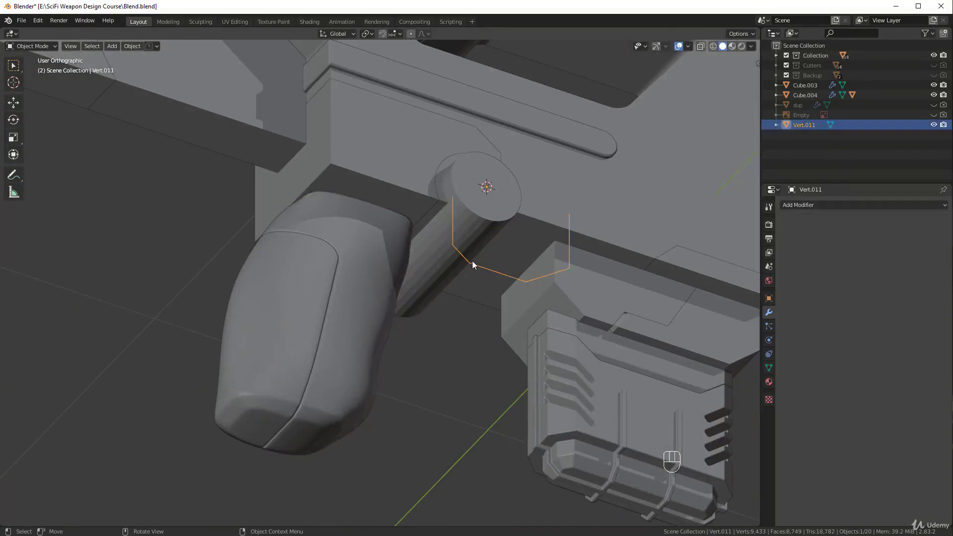
pyautogui.press('ctrl+KP_7')
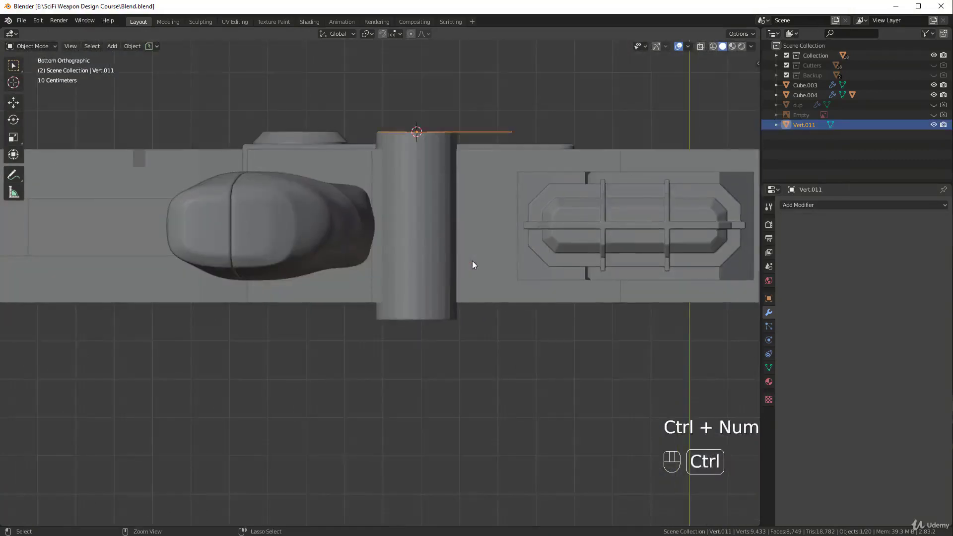
pyautogui.press('g')
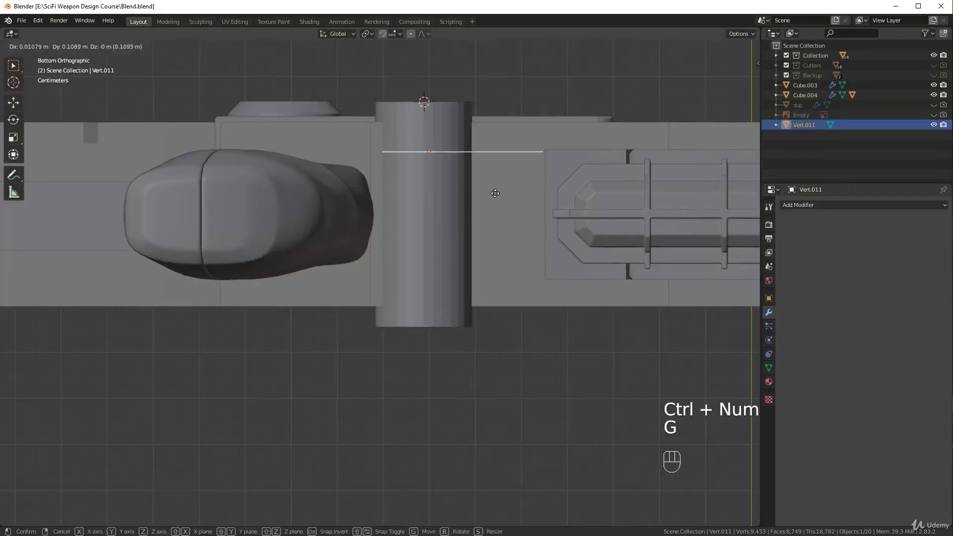
pyautogui.click(492, 220)
# Try extruding only the outline's four lower vertices along Y into a strip
pyautogui.press('Tab')
pyautogui.press('e')
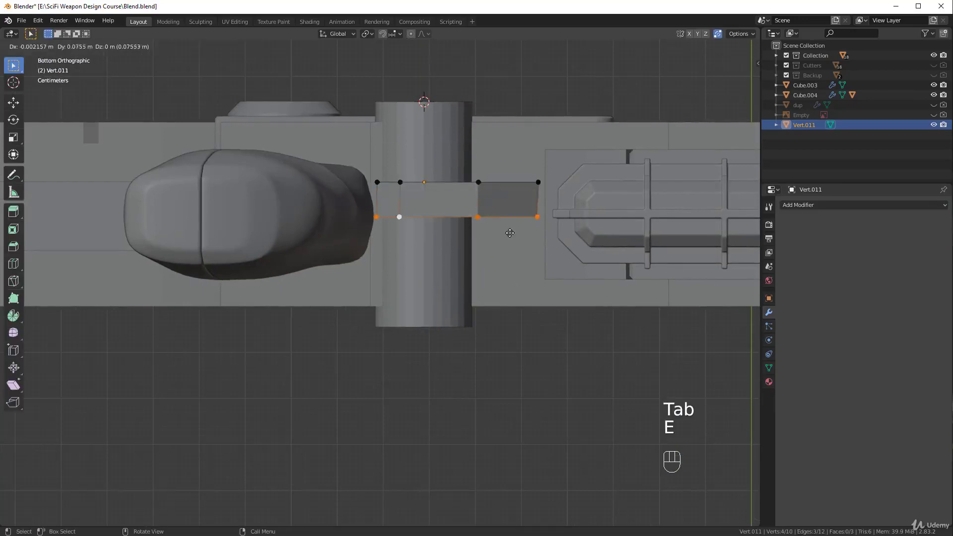
pyautogui.click(517, 263)
pyautogui.moveTo(516, 262); pyautogui.dragTo(576, 293, button='middle')
pyautogui.press('Tab')
pyautogui.press('KP_1')
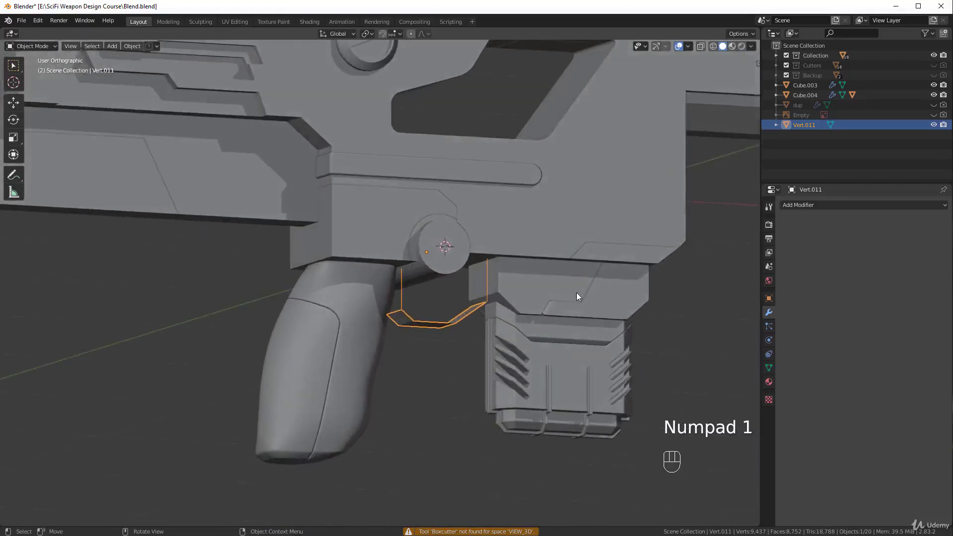
pyautogui.scroll(4, 570, 351)
pyautogui.keyDown('ctrl'); pyautogui.moveTo(570, 351); pyautogui.dragTo(417, 286, button='middle'); pyautogui.keyUp('ctrl')
pyautogui.hotkey('ctrl', 'z')
pyautogui.hotkey('ctrl', 'z')
pyautogui.hotkey('ctrl', 'z')
# Add both upper end vertices to the selection and extrude the entire outline about 0.13 m along Y into a strip
pyautogui.keyDown('shift'); pyautogui.click(376, 194); pyautogui.keyUp('shift')
pyautogui.hotkey('shift', 'z')
pyautogui.keyDown('shift'); pyautogui.click(608, 155); pyautogui.keyUp('shift')
pyautogui.press('g')
pyautogui.rightClick(575, 199)
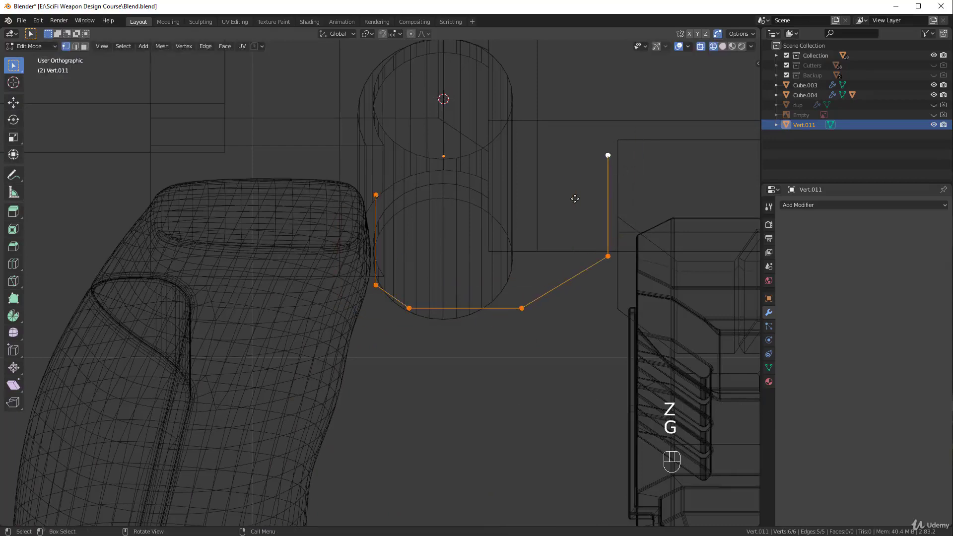
pyautogui.hotkey('shift', 'z')
pyautogui.moveTo(575, 199); pyautogui.dragTo(617, 291, button='middle')
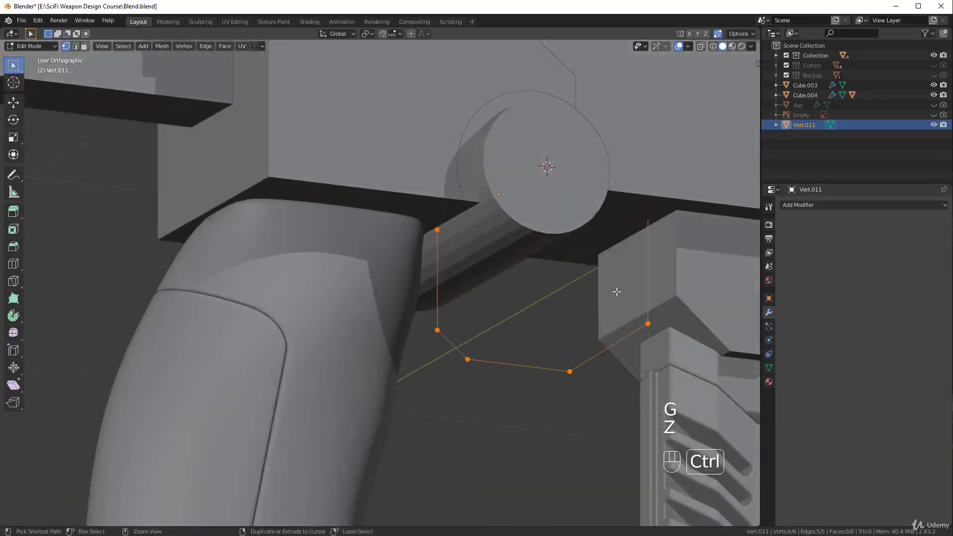
pyautogui.press('ctrl+KP_7')
pyautogui.press('e')
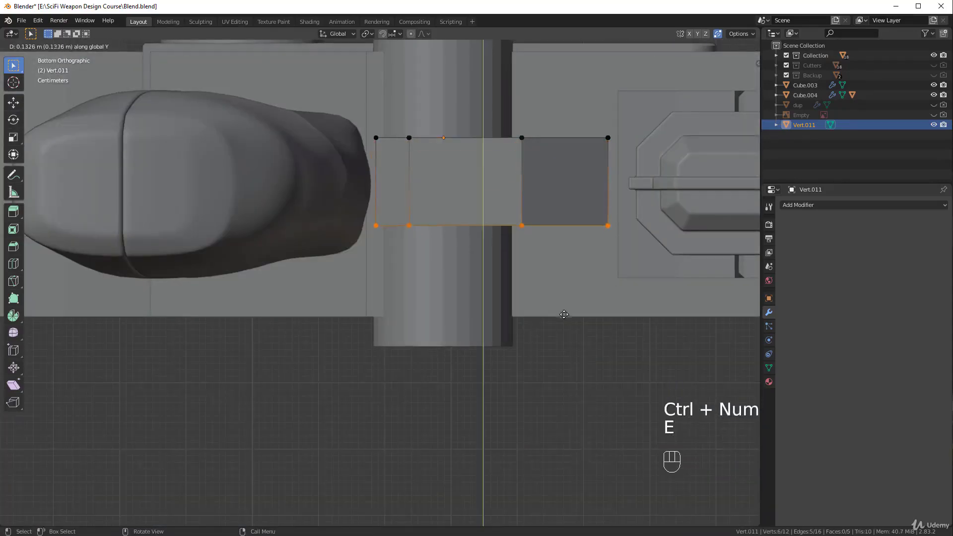
pyautogui.click(567, 320)
pyautogui.moveTo(567, 320); pyautogui.dragTo(601, 271, button='middle')
pyautogui.press('Tab')
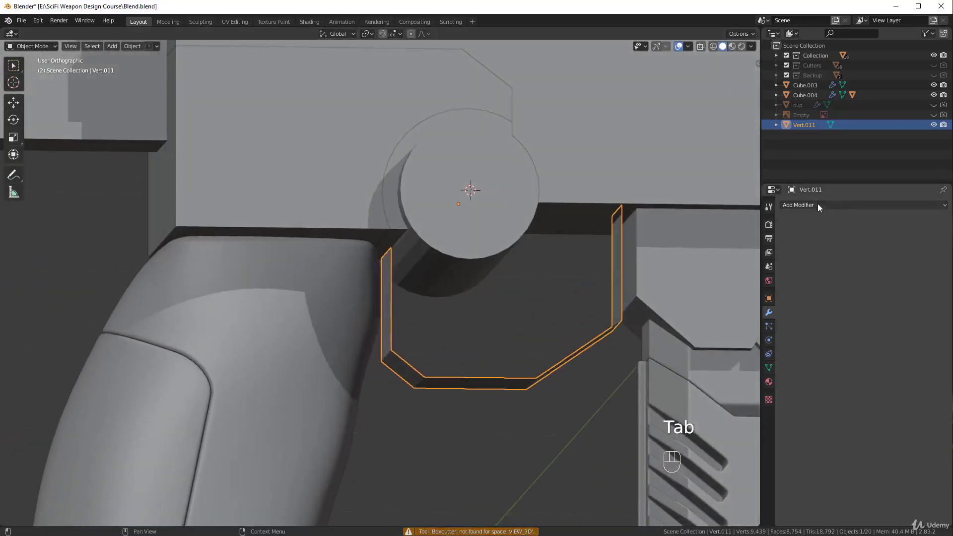
# Add a Solidify modifier to the trigger guard strip with a thickness of -0.02 m and even thickness enabled
pyautogui.click(816, 204)
pyautogui.click(766, 357)
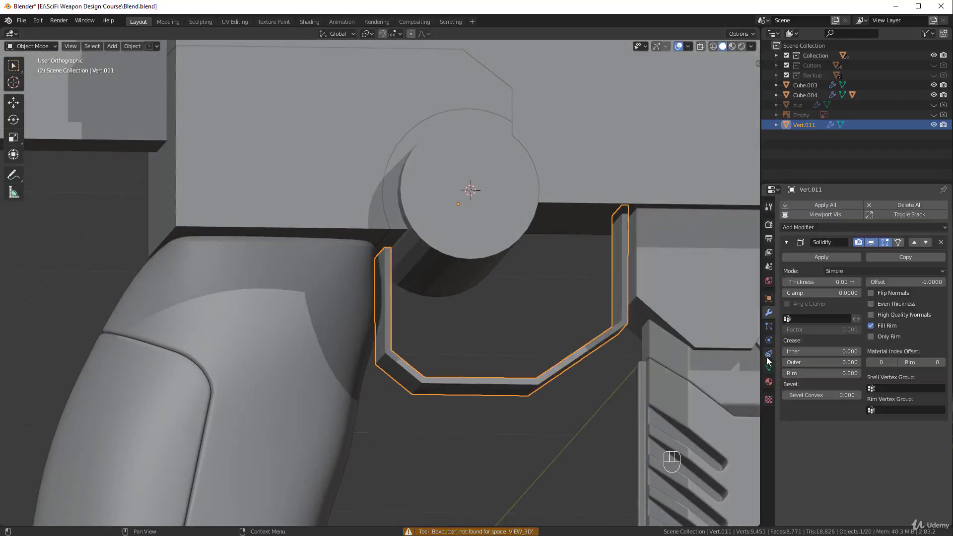
pyautogui.moveTo(821, 281); pyautogui.dragTo(789, 281)
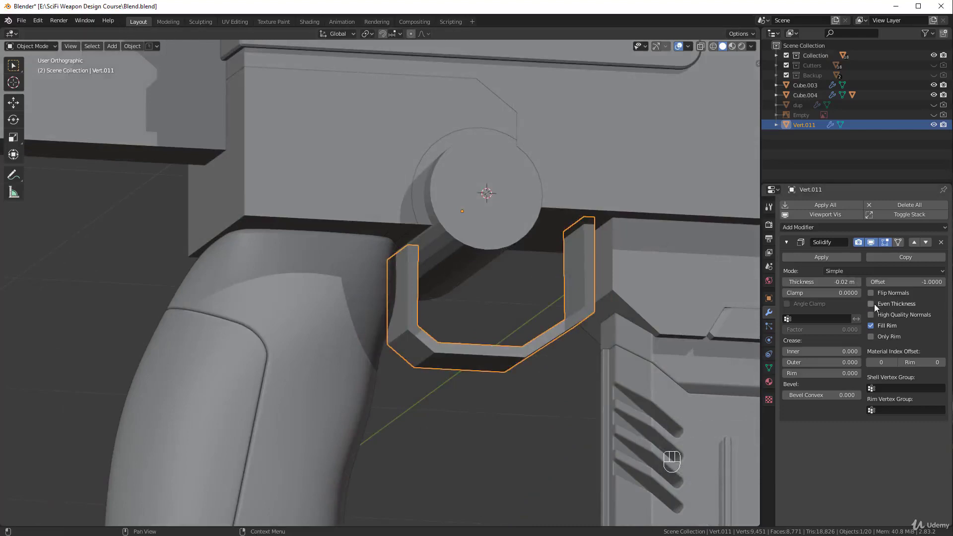
pyautogui.click(874, 304)
pyautogui.scroll(5, 463, 356)
pyautogui.click(872, 304)
pyautogui.click(872, 303)
# Move the trigger guard about 0.023 m up along Z and about -0.01 m along X towards the grip
pyautogui.scroll(-3, 555, 305)
pyautogui.moveTo(578, 286); pyautogui.dragTo(544, 299, button='middle')
pyautogui.press('g')
pyautogui.click(547, 277)
pyautogui.press('g')
pyautogui.press('x')
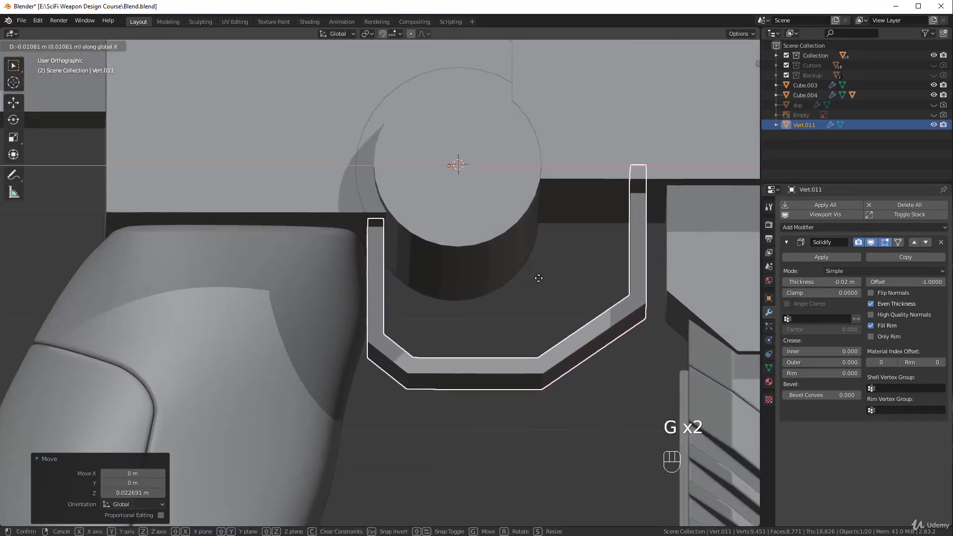
pyautogui.click(536, 278)
# Examine the trigger guard's thickness and its fit between the grip and the magazine
pyautogui.scroll(-2, 537, 290)
pyautogui.scroll(-4, 538, 290)
pyautogui.hotkey('alt', 'a')
pyautogui.moveTo(516, 323); pyautogui.dragTo(446, 298, button='middle')
pyautogui.click(439, 288)
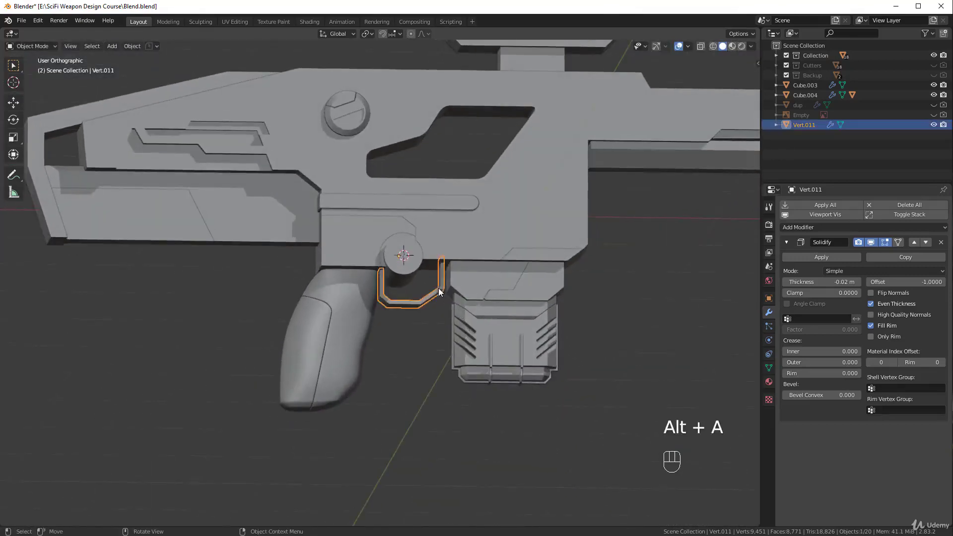
pyautogui.scroll(6, 441, 289)
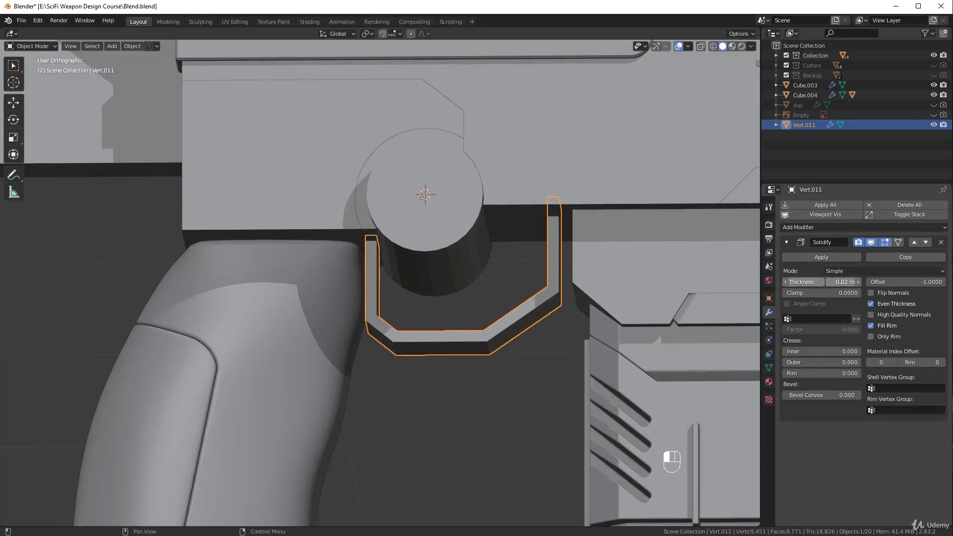
pyautogui.hotkey('alt', 'a')
pyautogui.scroll(-5, 576, 254)
pyautogui.scroll(2, 537, 270)
pyautogui.moveTo(432, 284); pyautogui.dragTo(427, 278, button='middle')
pyautogui.scroll(3, 423, 275)
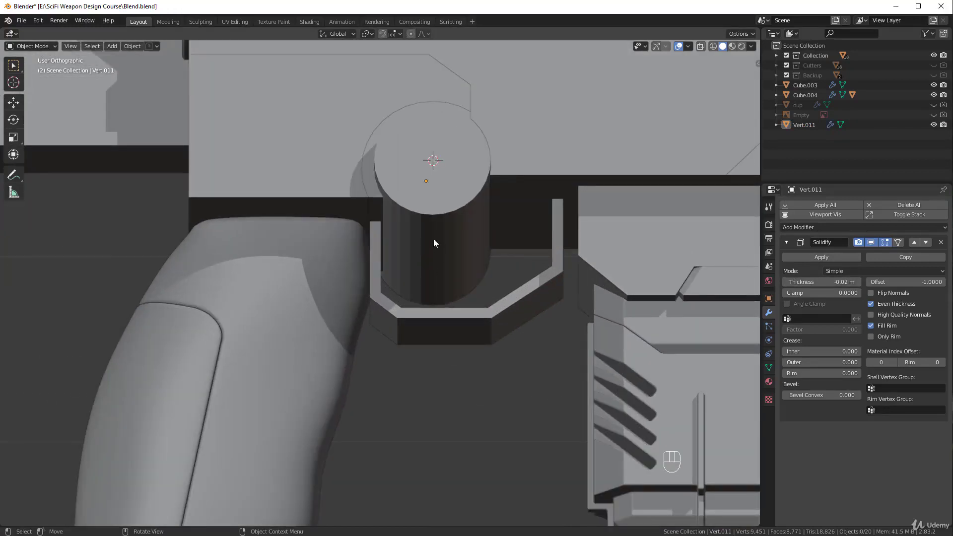
# Select all lower vertices of the trigger guard mesh and move them about 0.056 m down along Z
pyautogui.moveTo(434, 243); pyautogui.dragTo(427, 311, button='middle')
pyautogui.scroll(1, 427, 309)
pyautogui.click(430, 367)
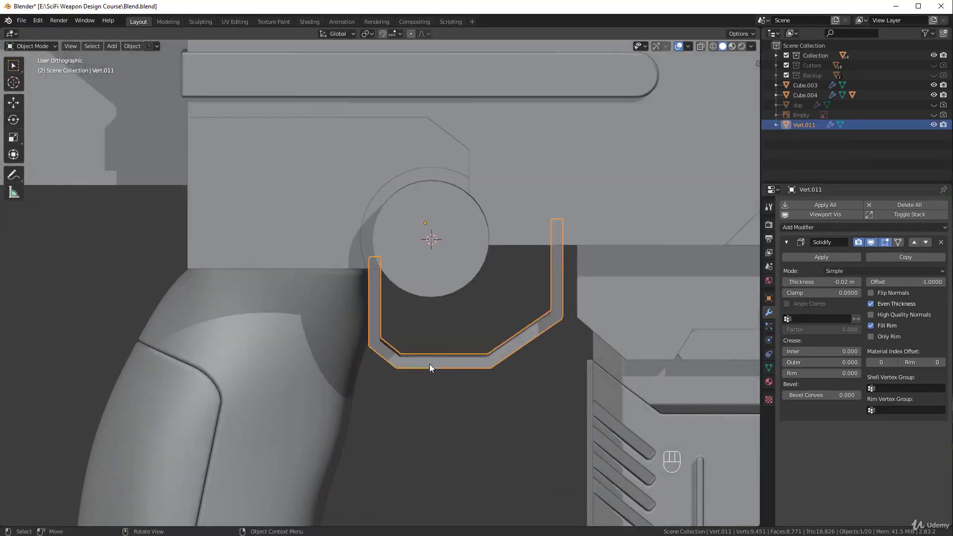
pyautogui.press('Tab')
pyautogui.moveTo(372, 345); pyautogui.dragTo(468, 346, button='middle')
pyautogui.hotkey('alt', 'a')
pyautogui.press('z')
pyautogui.click(333, 370)
pyautogui.press('b')
pyautogui.moveTo(311, 293)
pyautogui.mouseDown()
pyautogui.moveTo(542, 400)
pyautogui.moveTo(565, 397)
pyautogui.mouseUp()
pyautogui.press('z')
pyautogui.click(610, 397)
pyautogui.press('g')
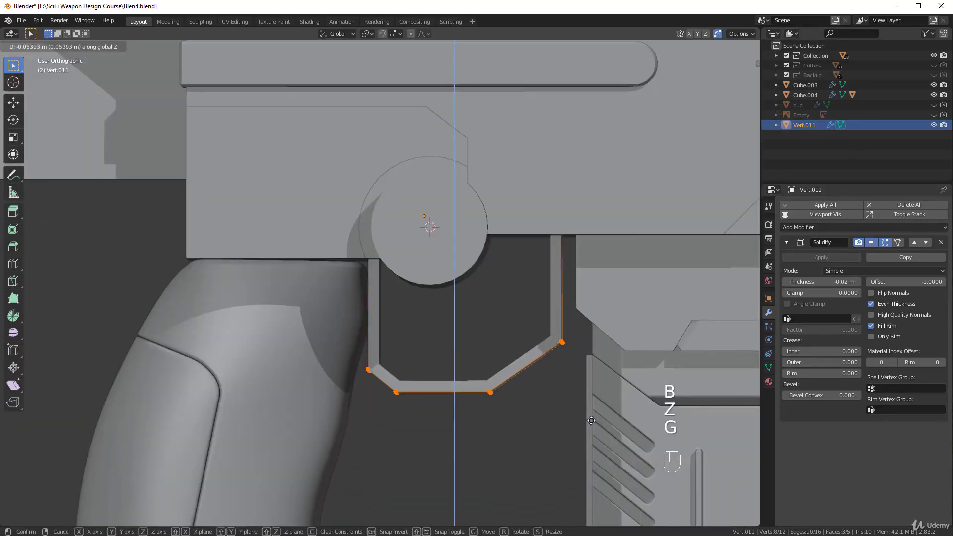
pyautogui.click(592, 421)
# Select the guard's vertical face beside the magazine and move it about 0.026 m along X towards the magazine
pyautogui.moveTo(592, 421); pyautogui.dragTo(551, 342, button='middle')
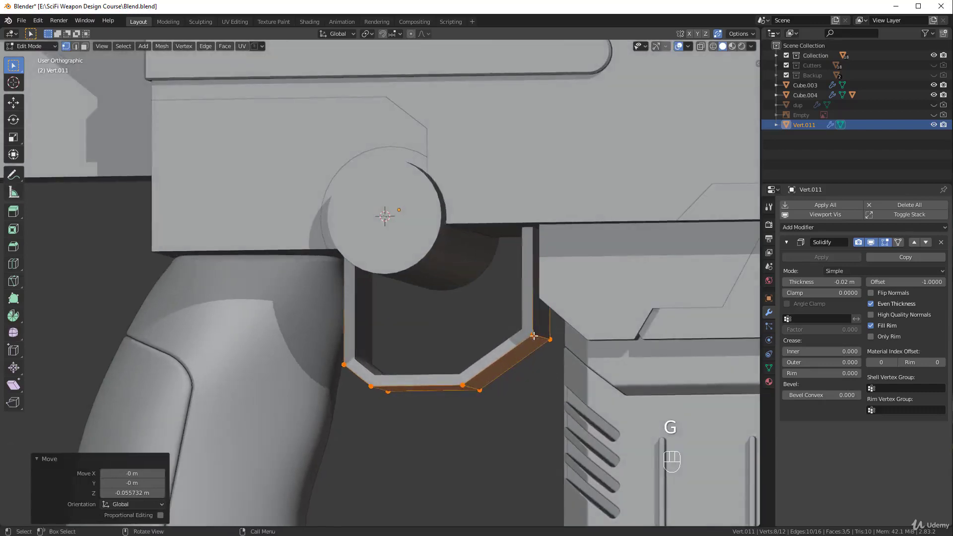
pyautogui.click(551, 338)
pyautogui.press('z')
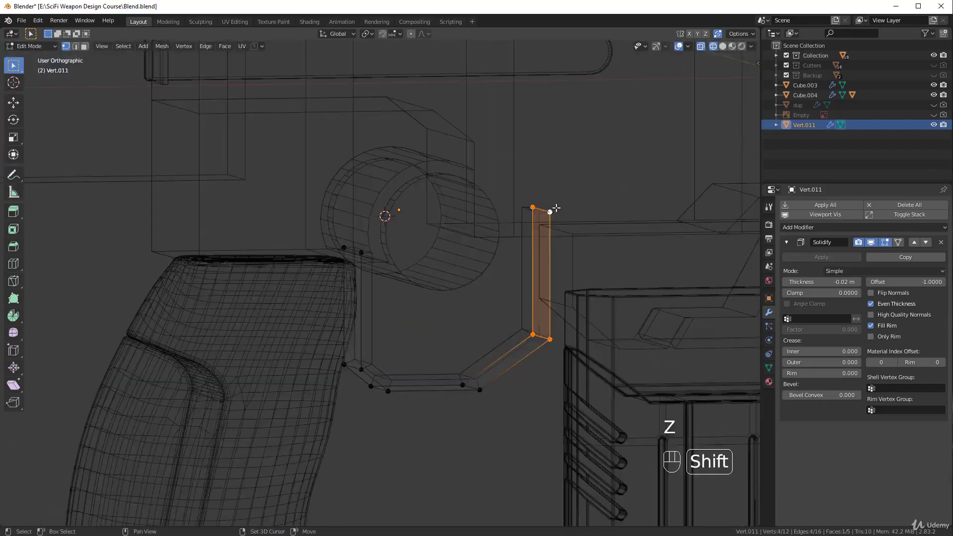
pyautogui.press('z')
pyautogui.moveTo(509, 308); pyautogui.dragTo(541, 317, button='middle')
pyautogui.press('g')
pyautogui.press('x')
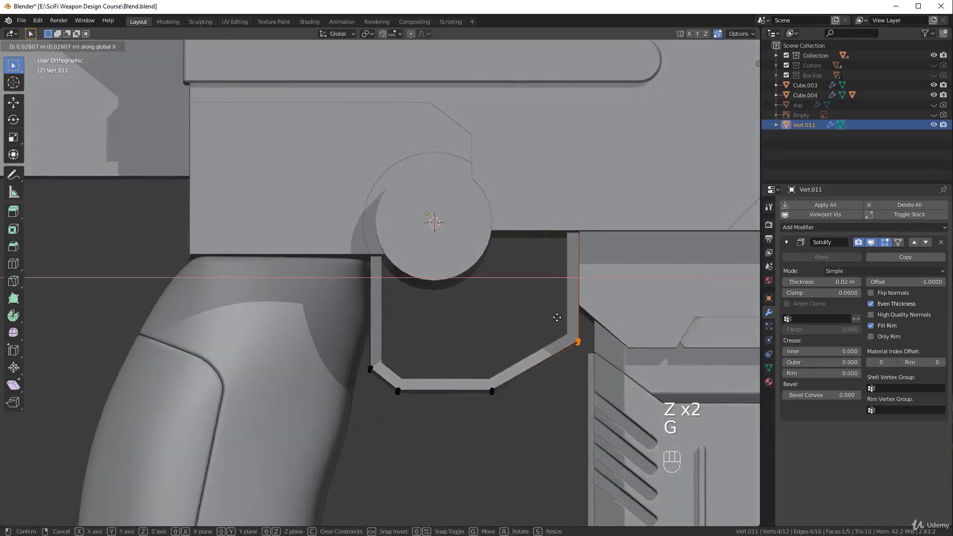
pyautogui.click(556, 317)
pyautogui.press('Tab')
# Examine the trigger guard's proportions against the whole weapon and up close, and select the guard
pyautogui.scroll(-5, 551, 278)
pyautogui.hotkey('alt', 'a')
pyautogui.moveTo(547, 249); pyautogui.dragTo(437, 322, button='middle')
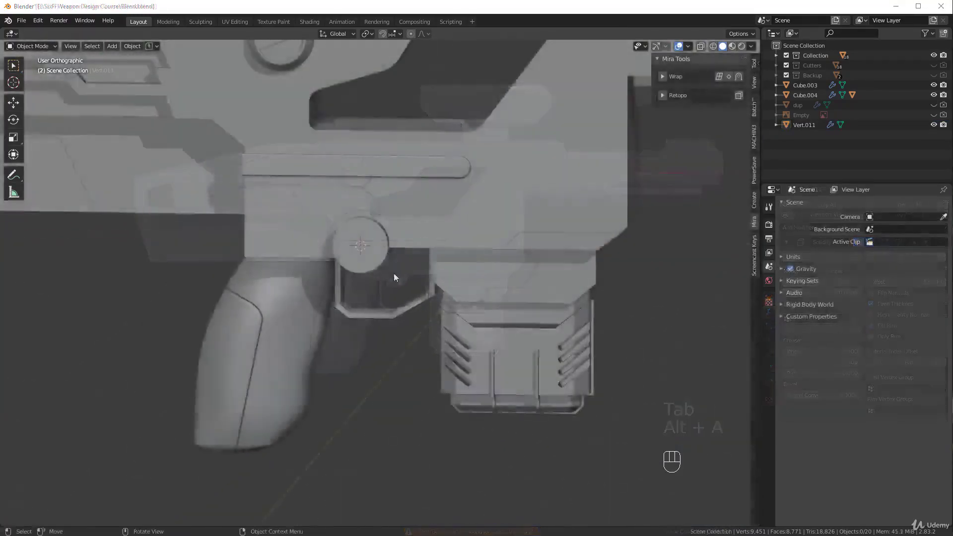
pyautogui.moveTo(394, 273); pyautogui.dragTo(348, 298, button='middle')
pyautogui.scroll(-4, 397, 254)
pyautogui.moveTo(391, 248); pyautogui.dragTo(441, 225, button='middle')
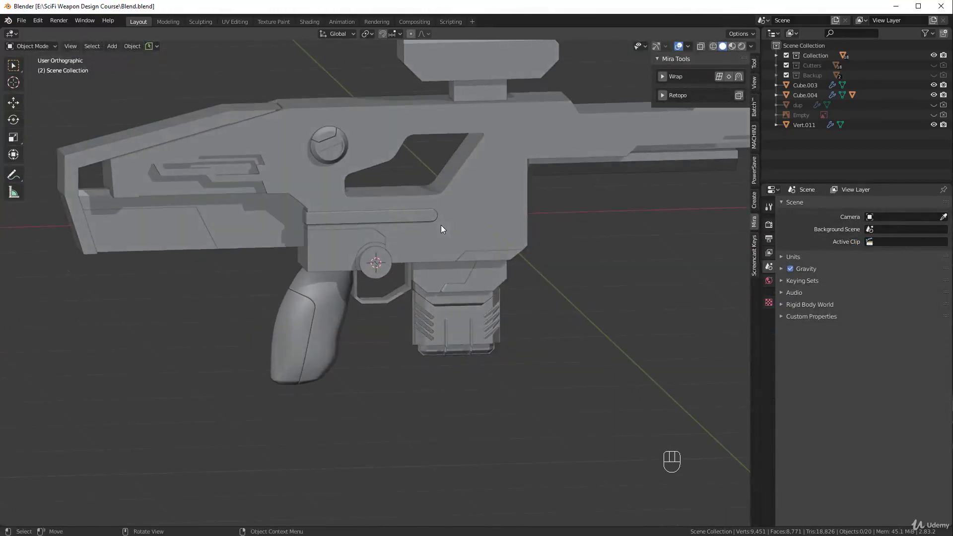
pyautogui.scroll(-5, 441, 229)
pyautogui.moveTo(498, 280)
pyautogui.mouseDown(button='middle')
pyautogui.moveTo(395, 302)
pyautogui.moveTo(492, 281)
pyautogui.mouseUp(button='middle')
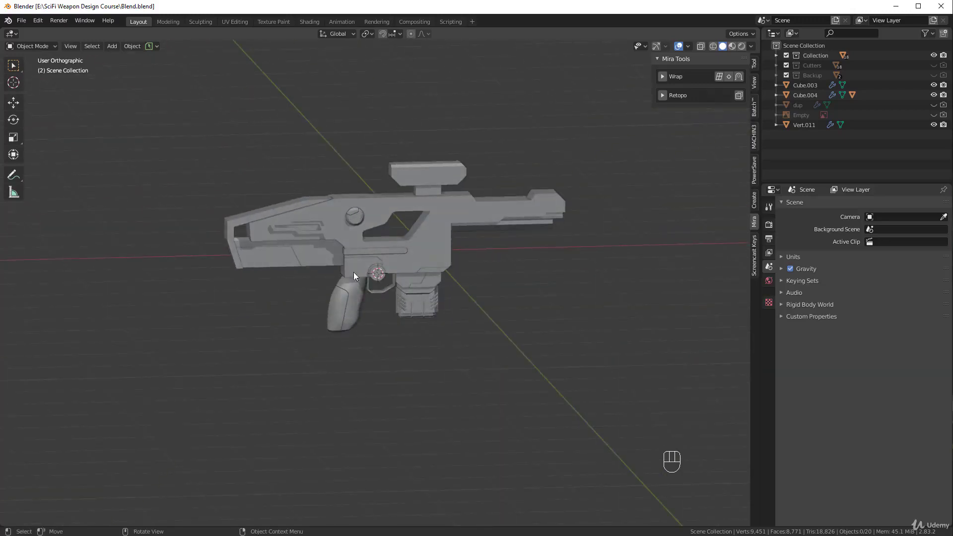
pyautogui.scroll(9, 507, 290)
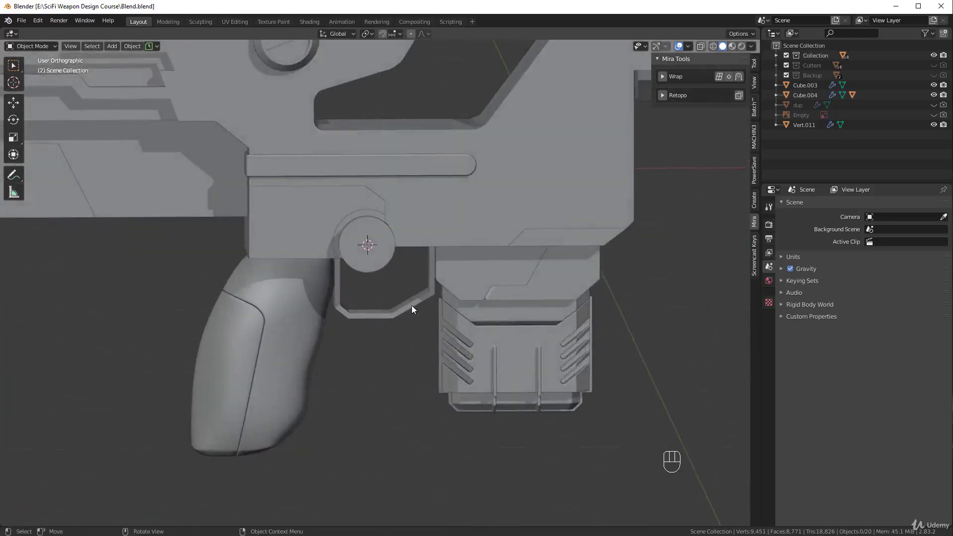
pyautogui.scroll(1, 338, 249)
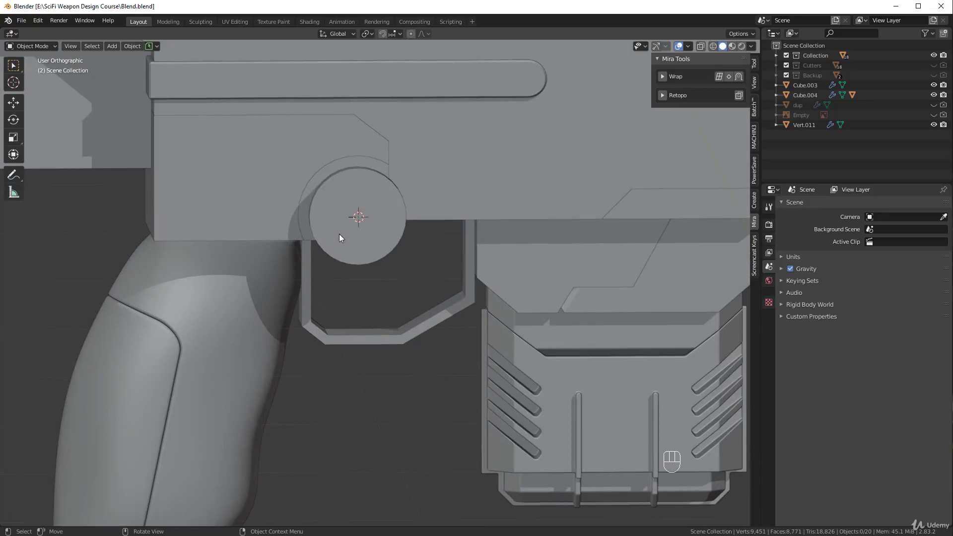
pyautogui.scroll(-8, 336, 233)
pyautogui.moveTo(438, 239); pyautogui.dragTo(425, 293, button='middle')
pyautogui.scroll(6, 379, 326)
pyautogui.click(378, 304)
pyautogui.scroll(1, 410, 266)
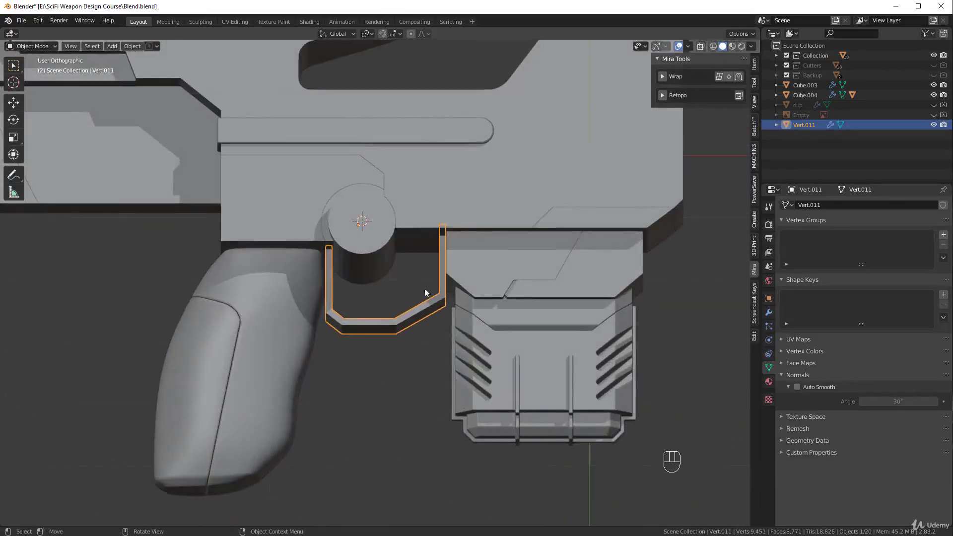